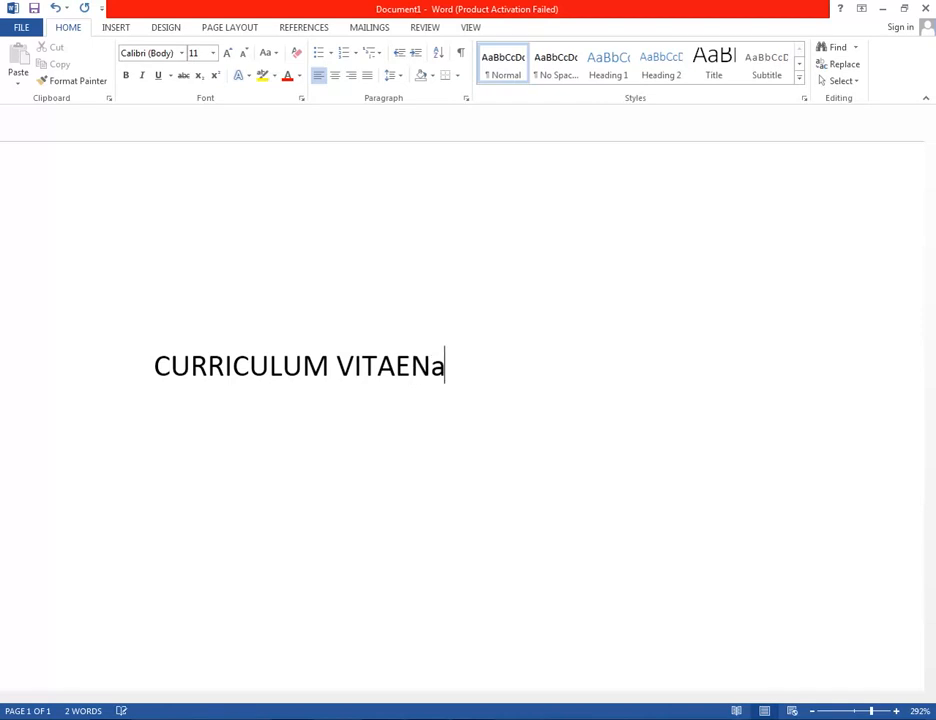
Add a Name line with the applicant's full name below the heading, spacing after the colon.
key("BackSpace")
key("BackSpace")
key("BackSpace")
key("BackSpace")
key("BackSpace")
key("Return")
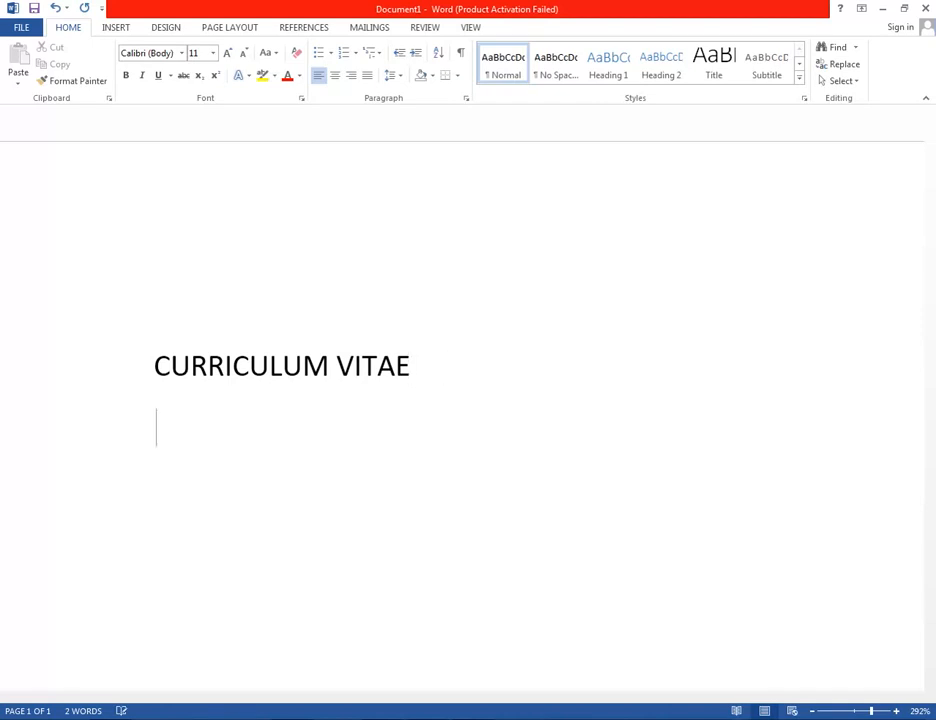
type("Name")
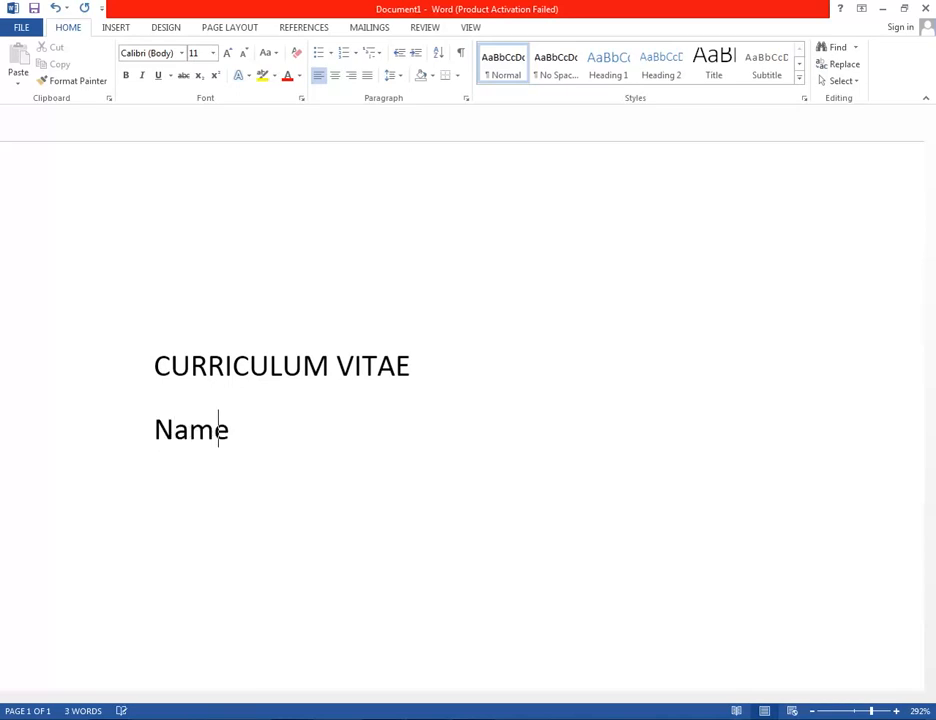
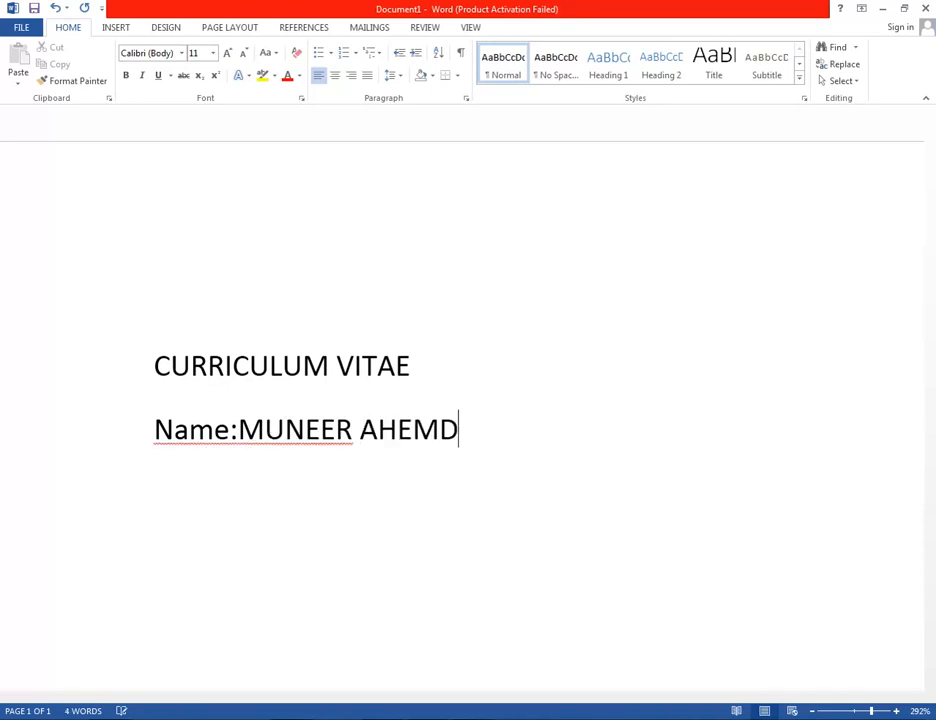
key("Return")
key("Up")
key("Right")
key("Right")
key("Right")
key("Right")
key("Right")
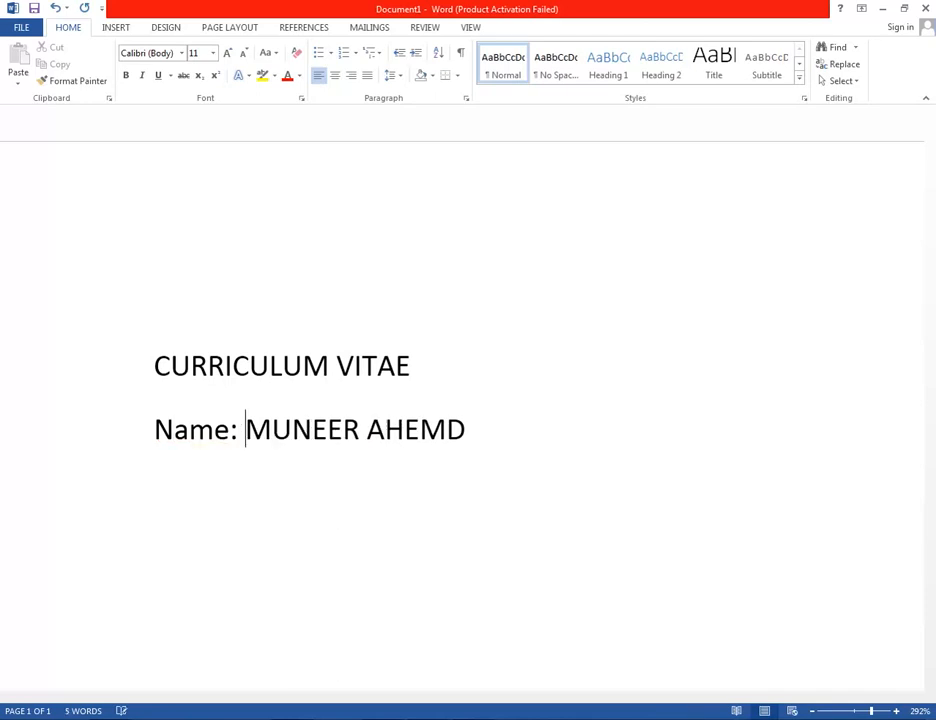
key("Down")
type("D>O")
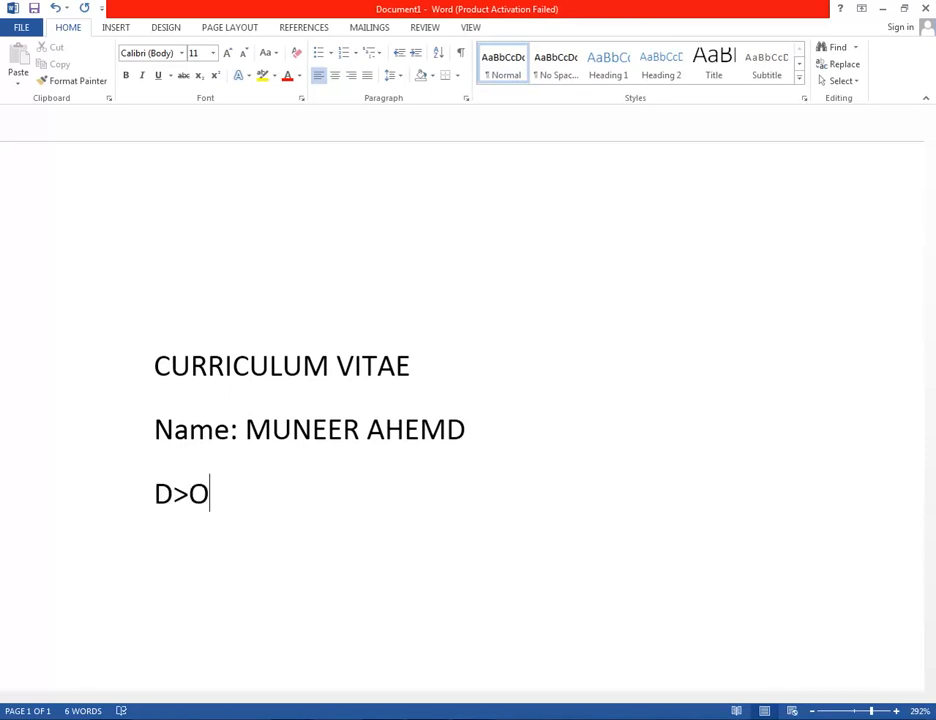
type(">")
key("BackSpace")
key("BackSpace")
key("BackSpace")
type("/")
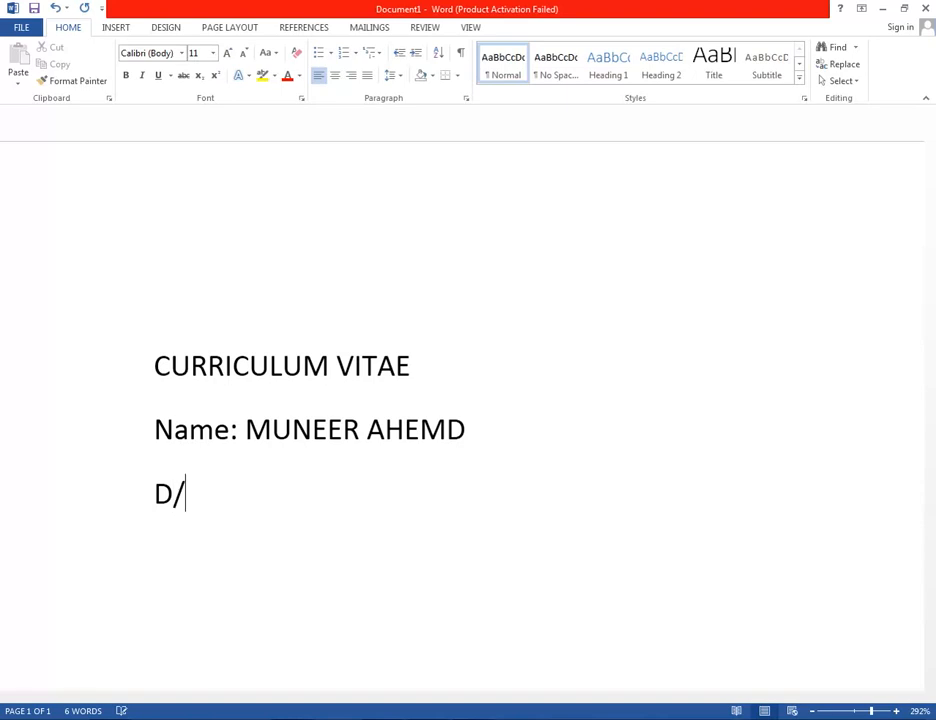
key("BackSpace")
type(".o")
key("BackSpace")
type("O.B:")
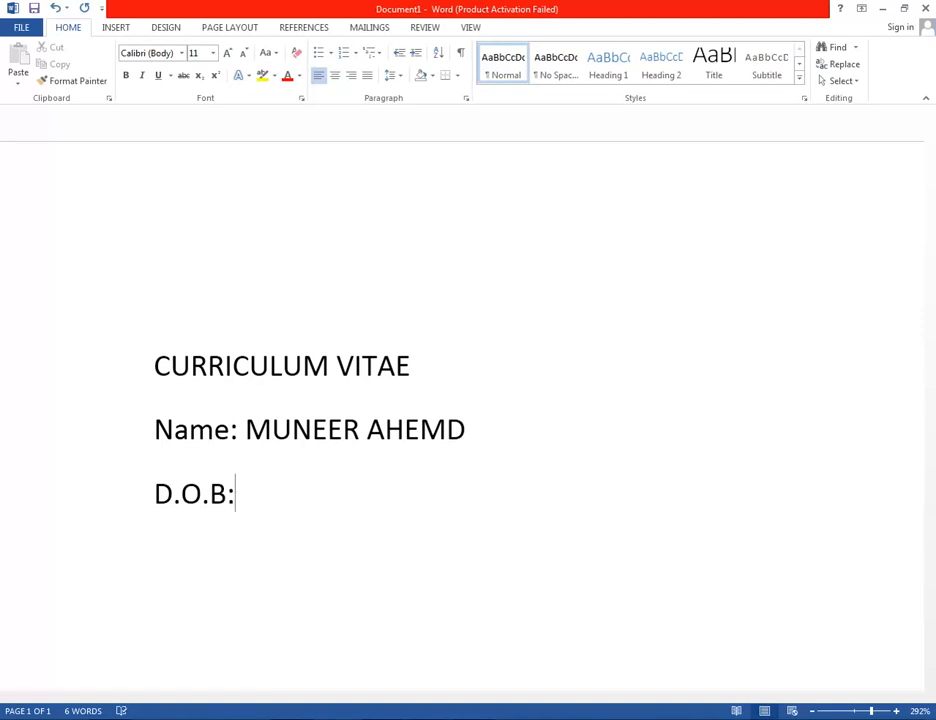
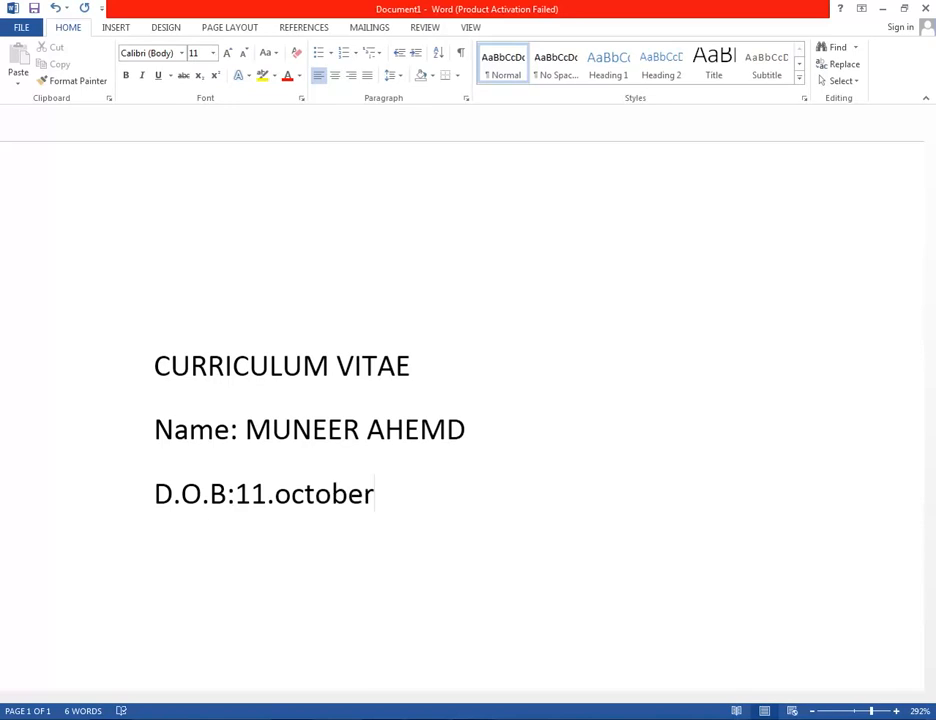
Add a Mobile line with the applicant's phone number and a space after the colon.
key("Return")
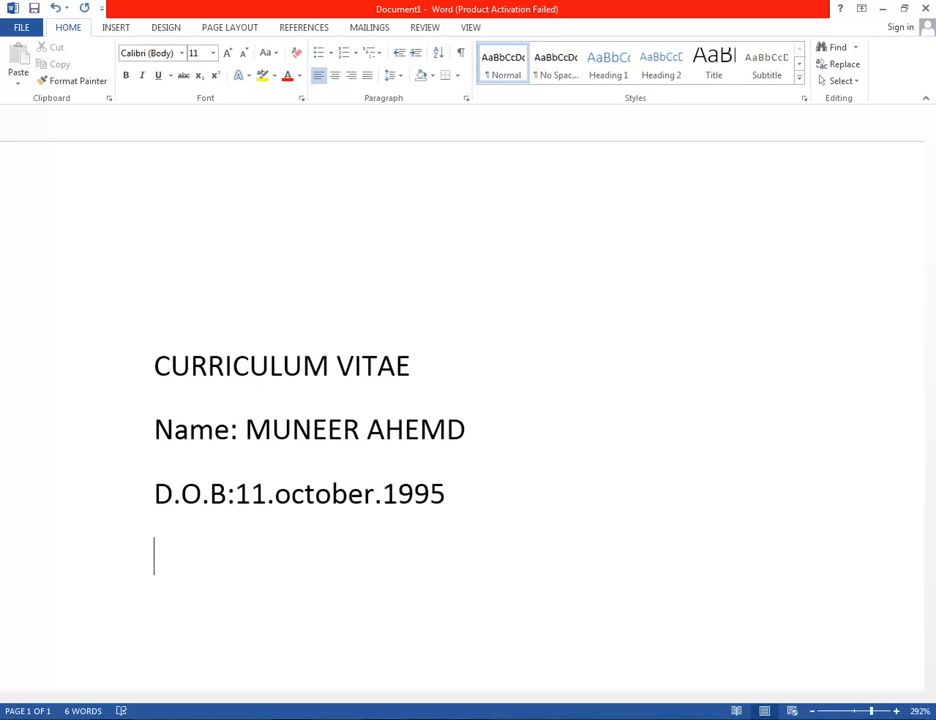
type("MOBIL")
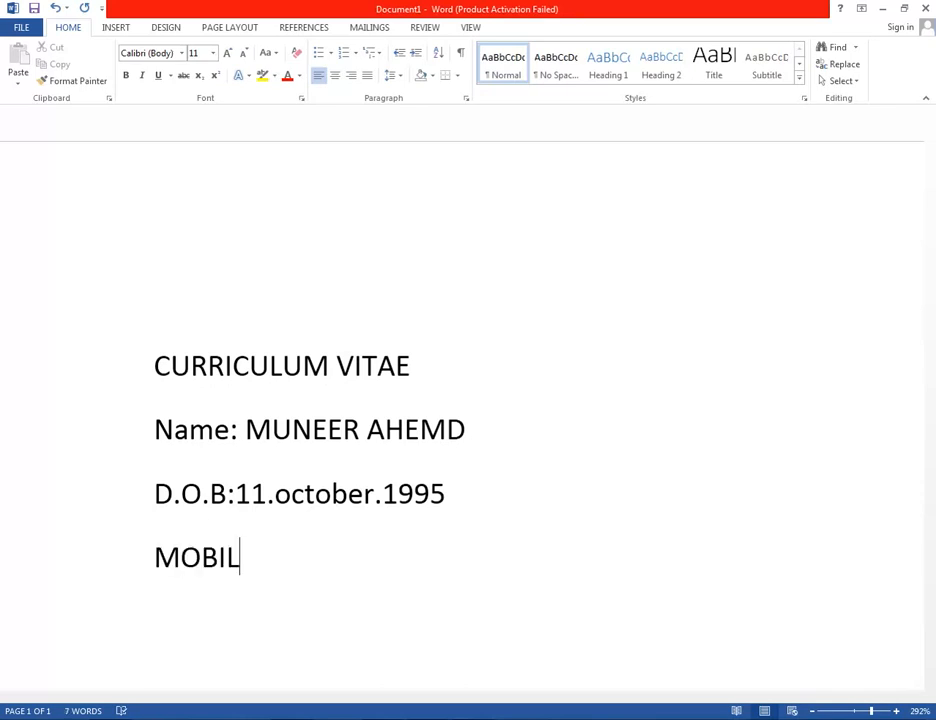
key("BackSpace")
key("BackSpace")
key("BackSpace")
key("BackSpace")
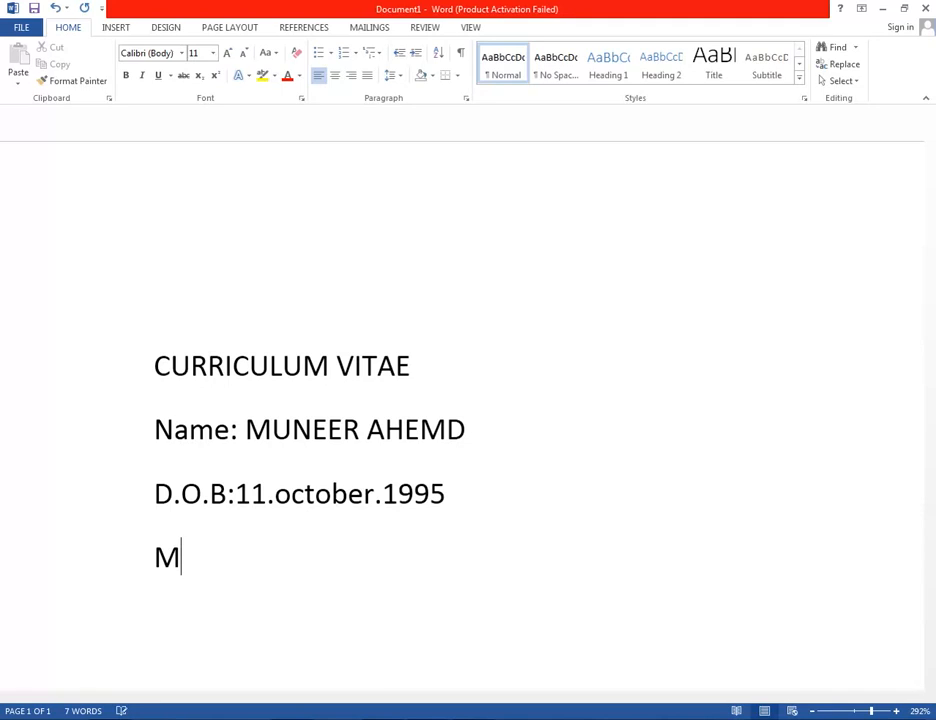
type("obile")
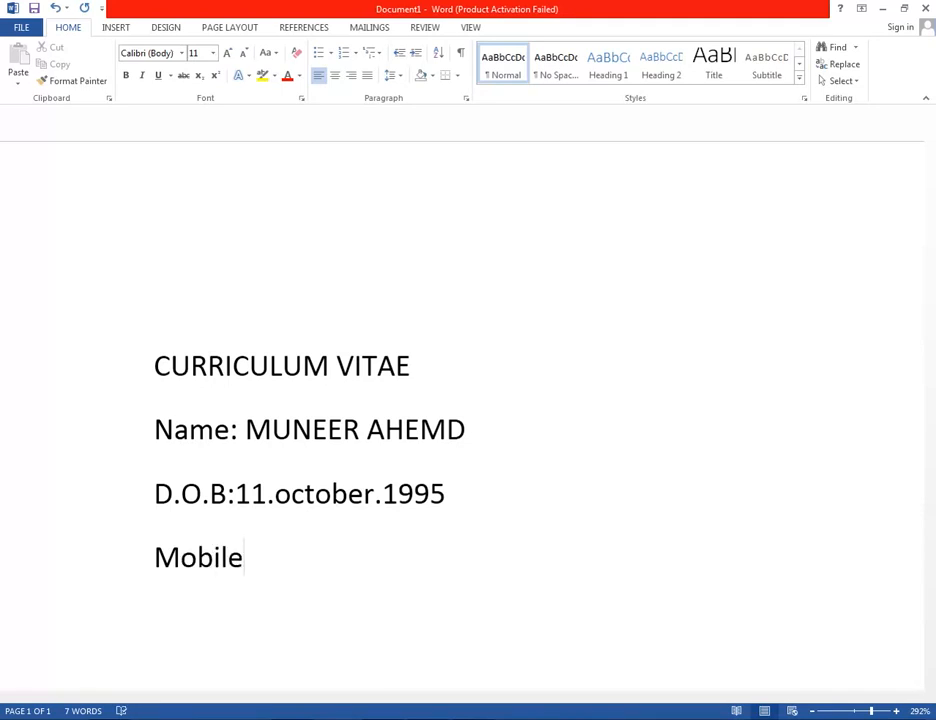
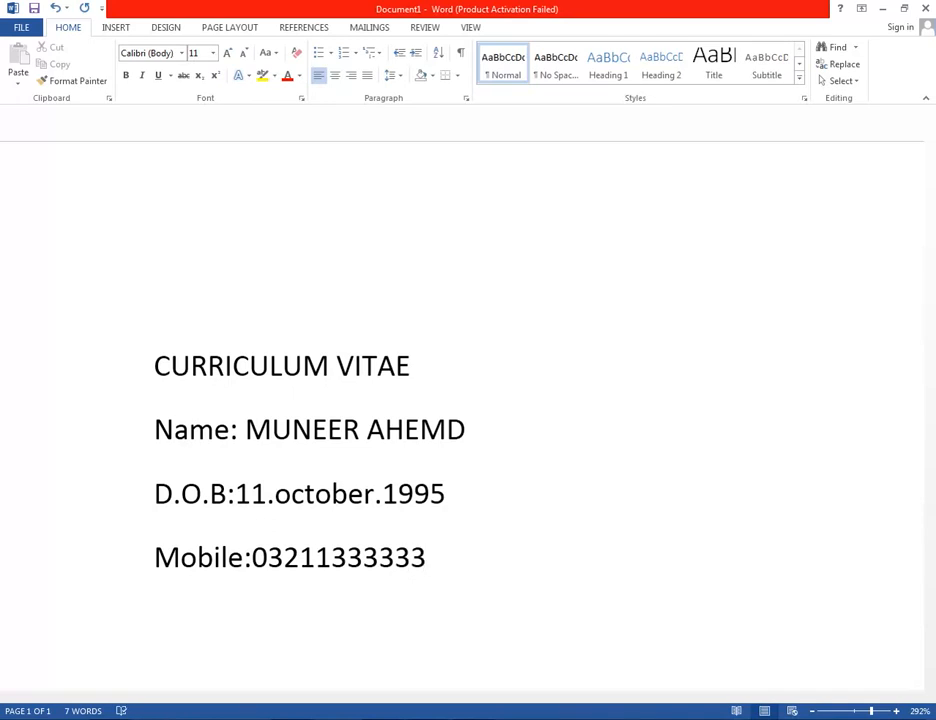
key("Return")
type("\\")
key("BackSpace")
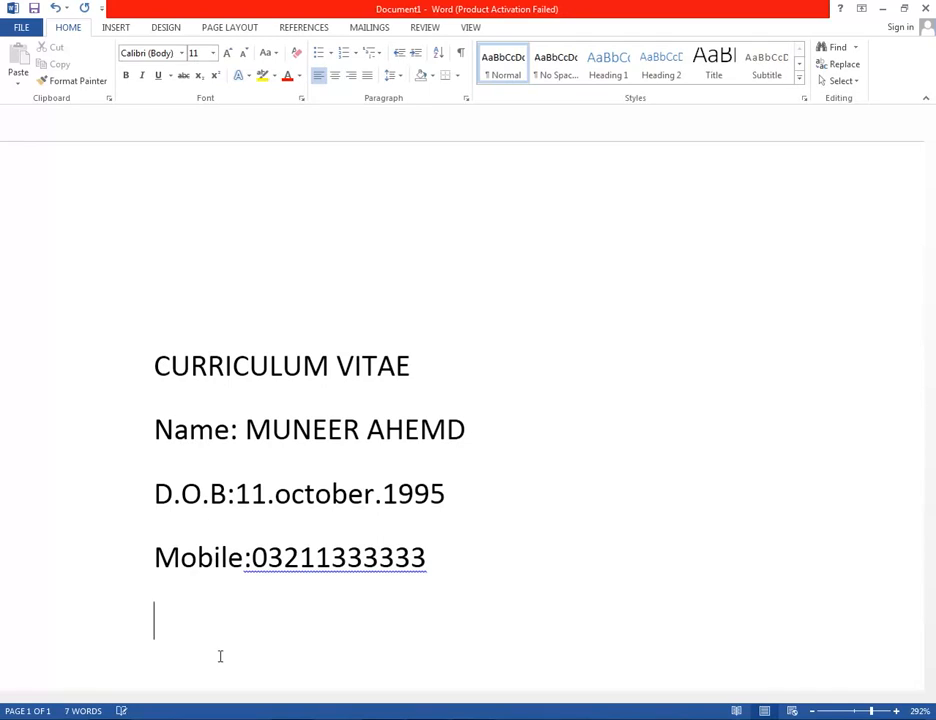
key("Up")
key("Right")
key("Right")
key("Right")
key("Right")
key("Right")
key("Right")
key("Right")
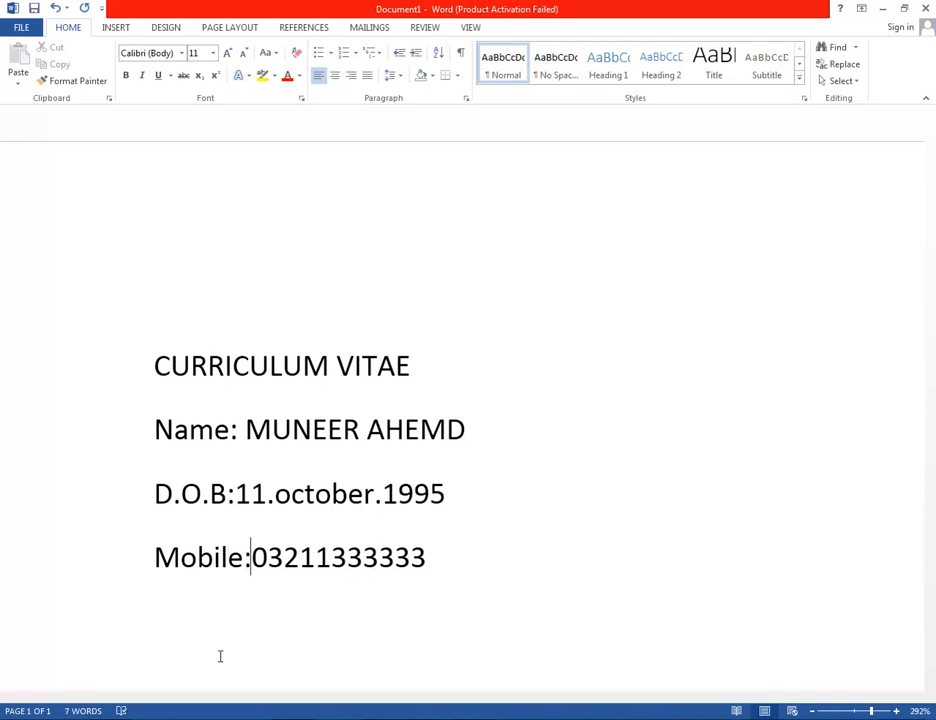
key("Down")
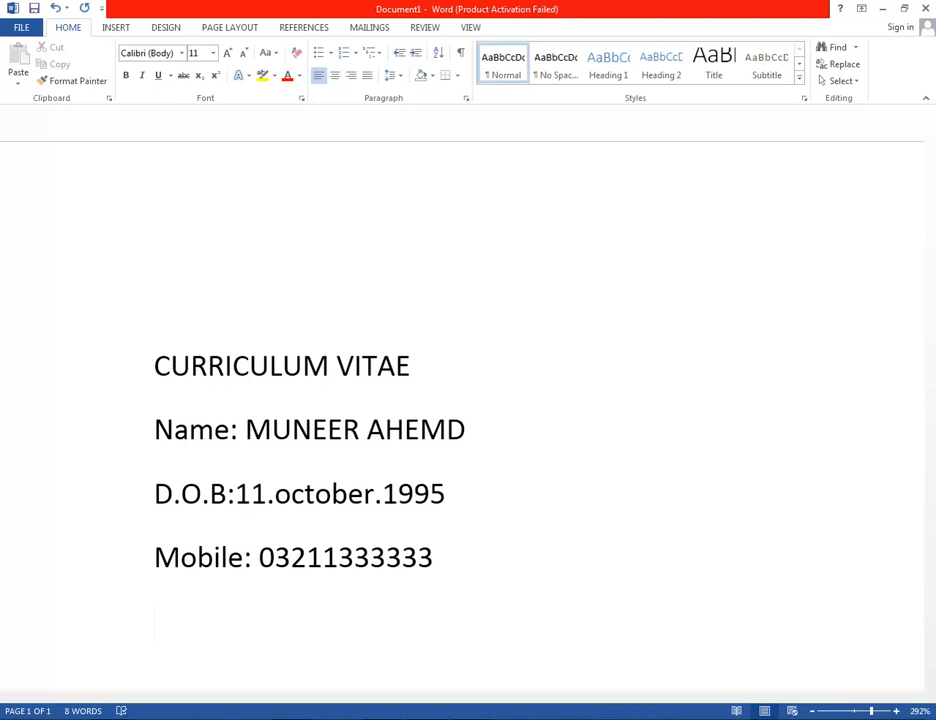
Add an Email line with the applicant's auto-linked address, then the 'Career Objective' heading.
type("Email:")
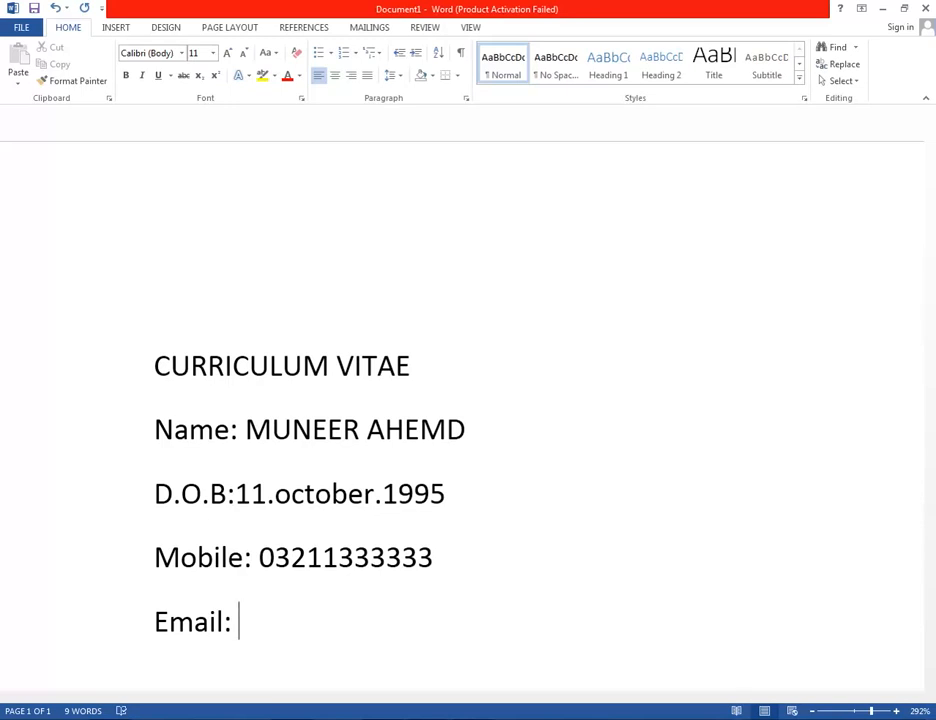
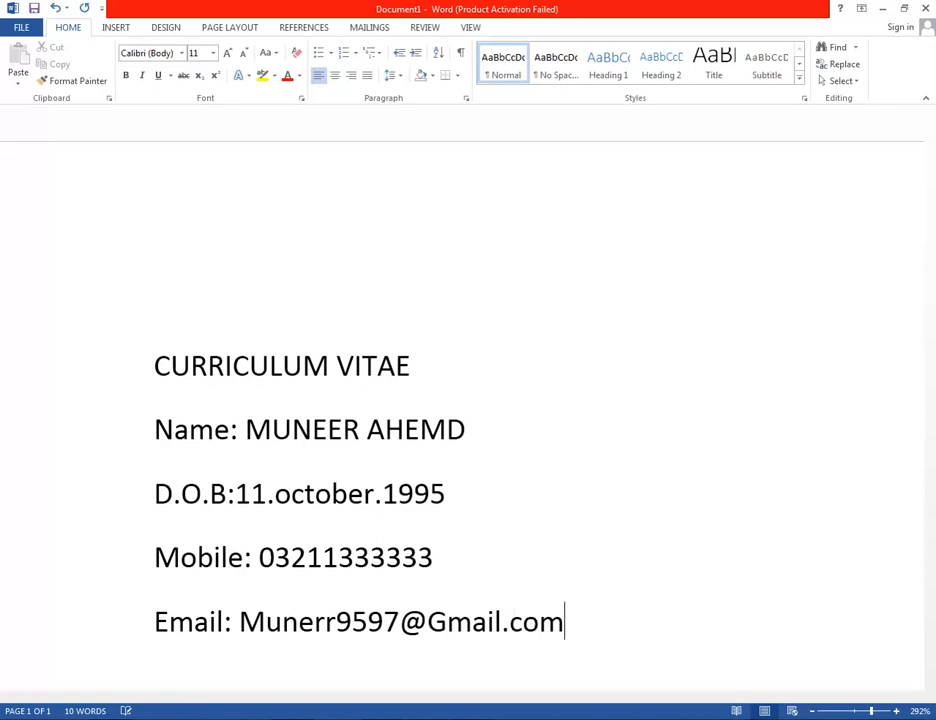
key("Return")
type("C")
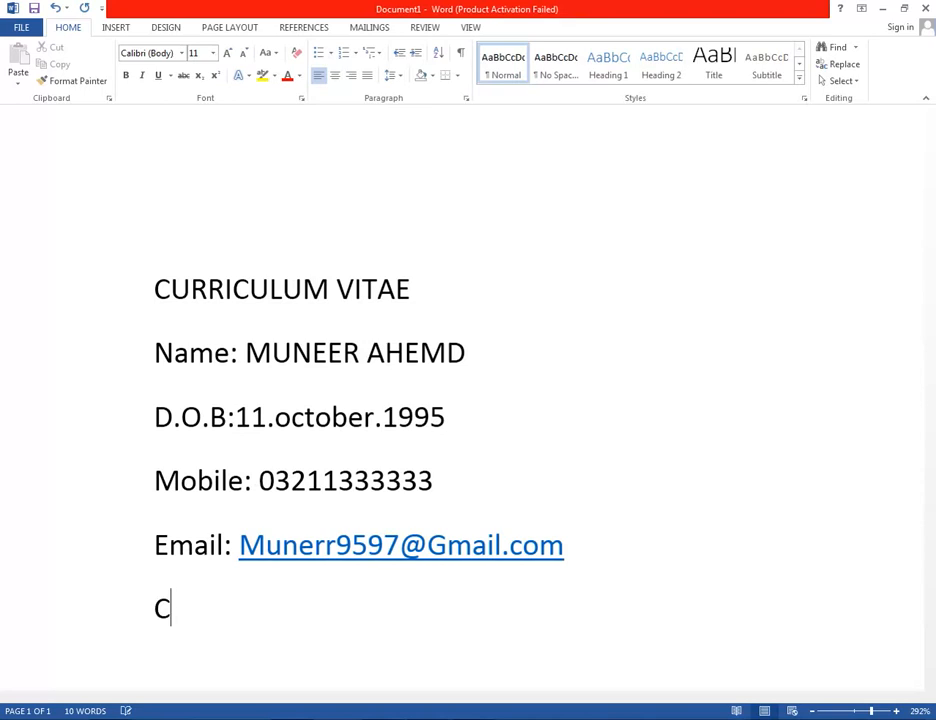
type("are")
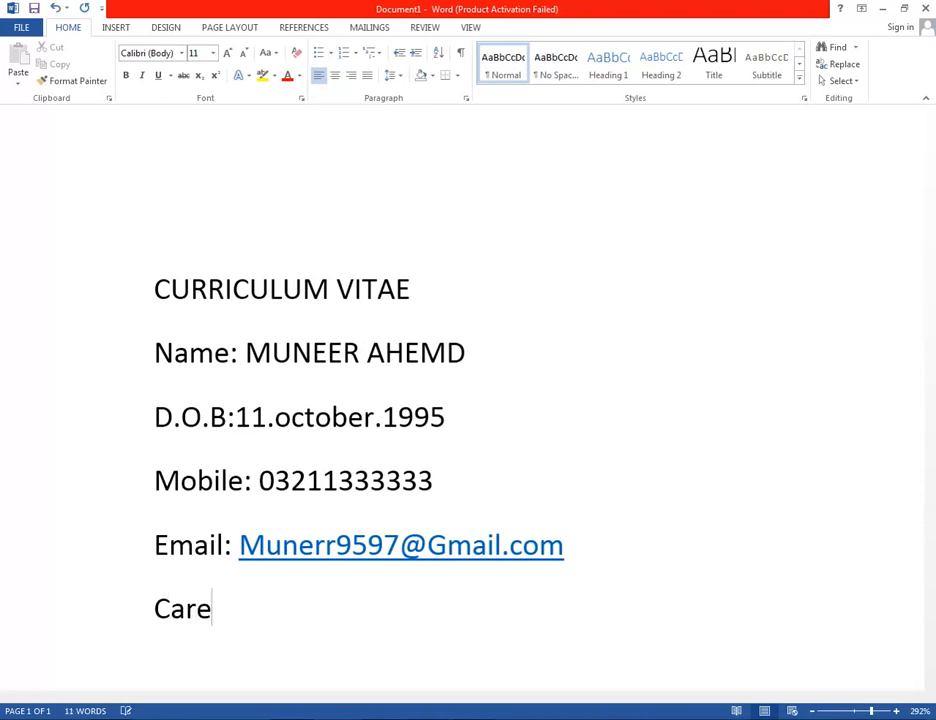
type("er O")
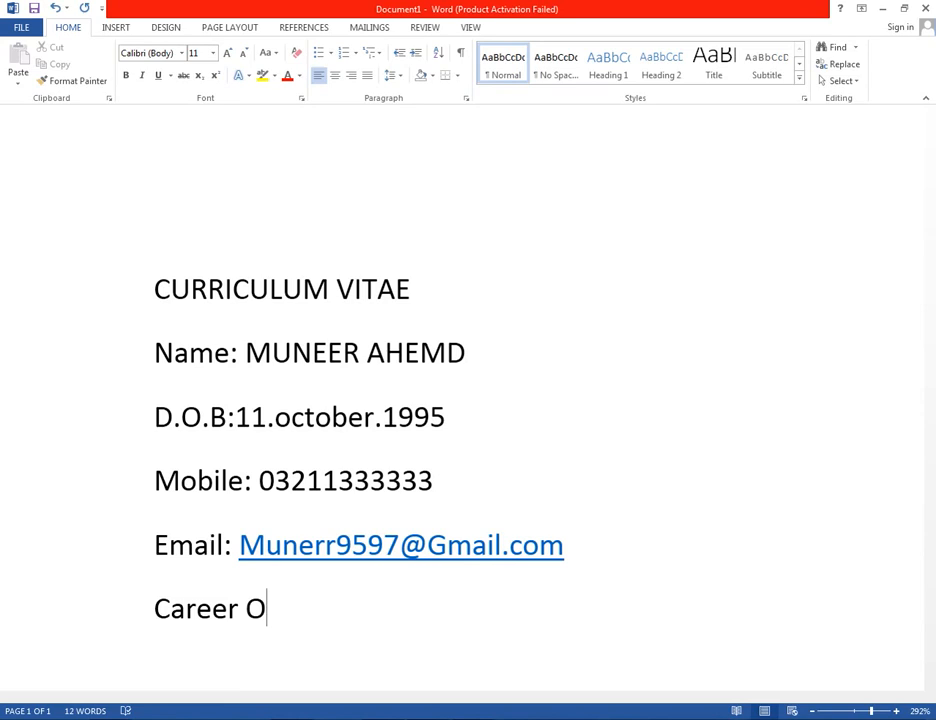
type("bjective")
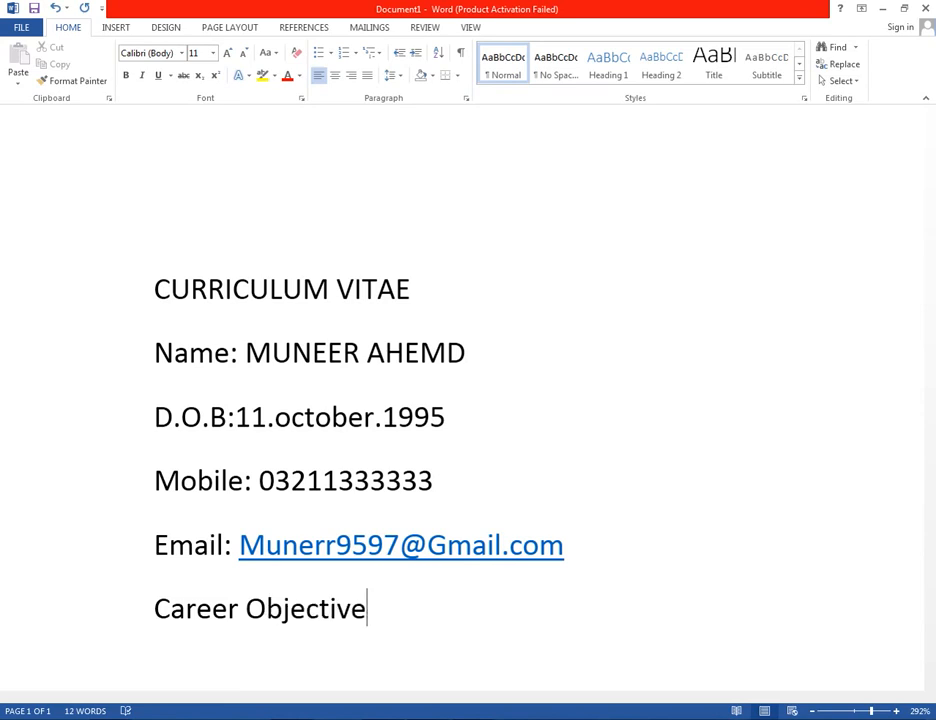
Type the objective sentence 'After successfully comleting my Year 1 in the area of math's'.
key("Return")
type("After successfully comleting ")
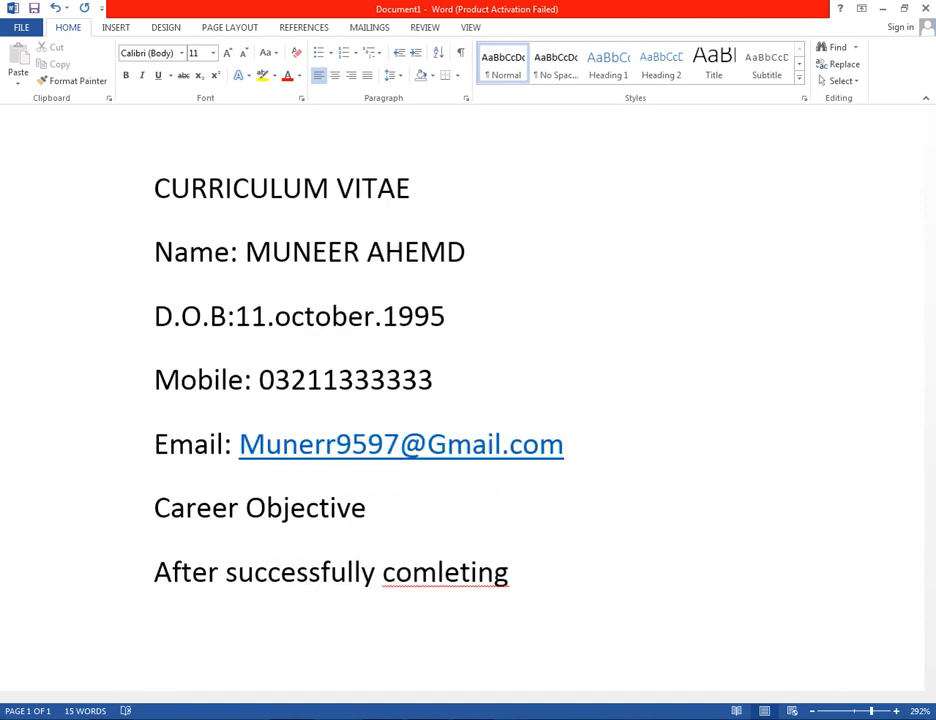
type("my Yer")
key("BackSpace")
type("ar 1 ")
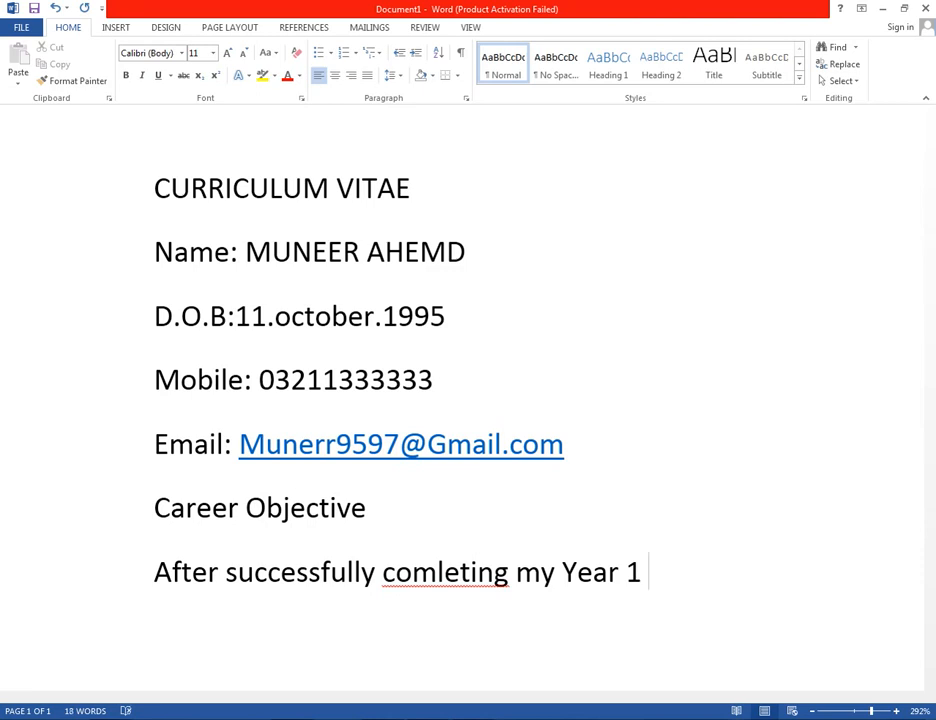
type("in the")
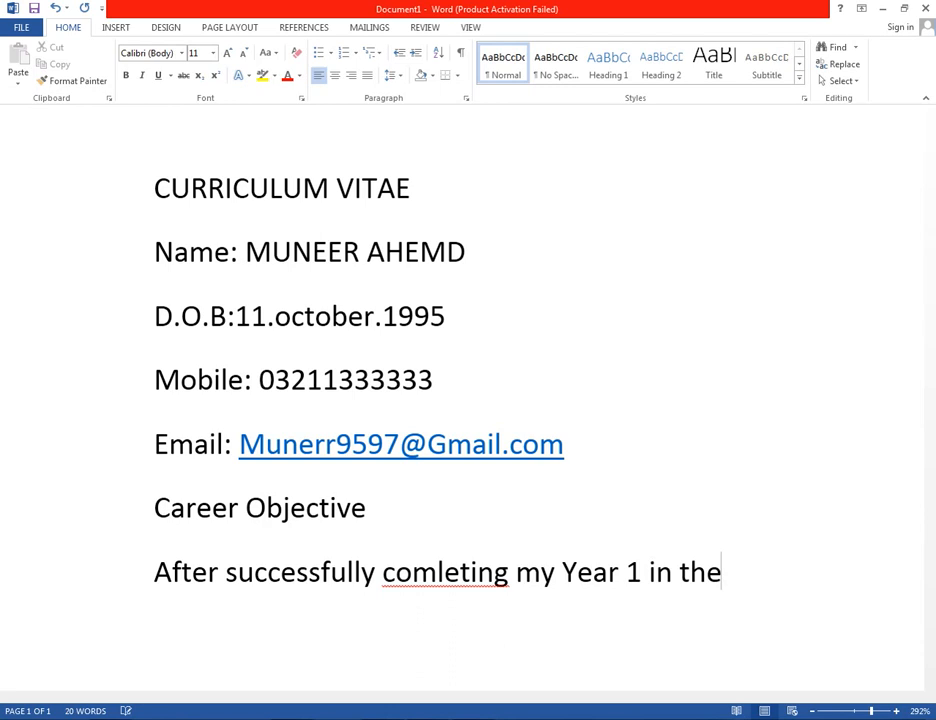
type(" area of")
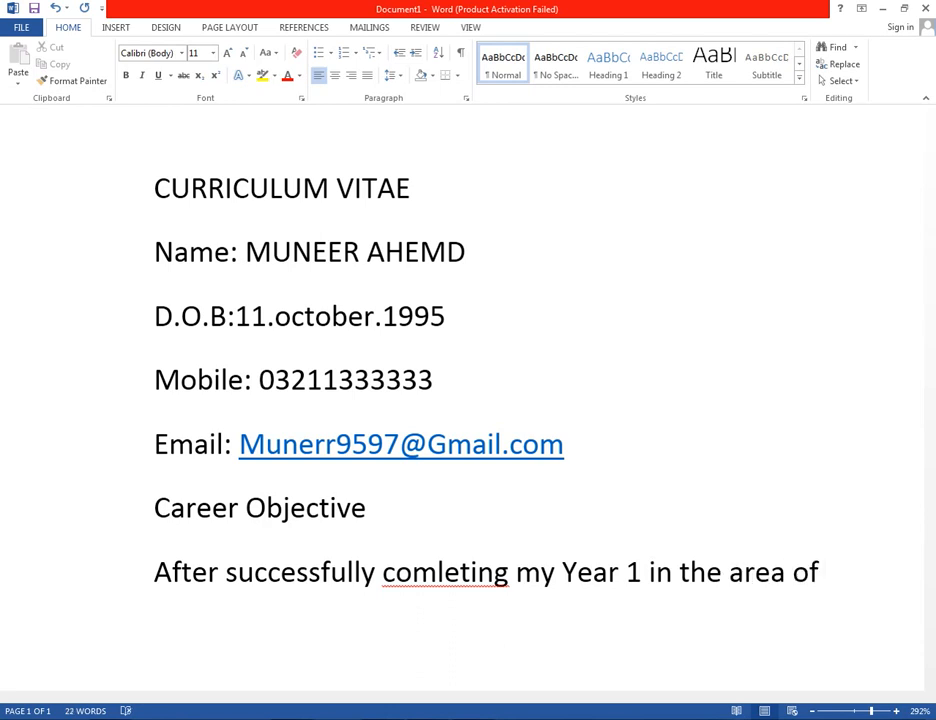
type(" math’s")
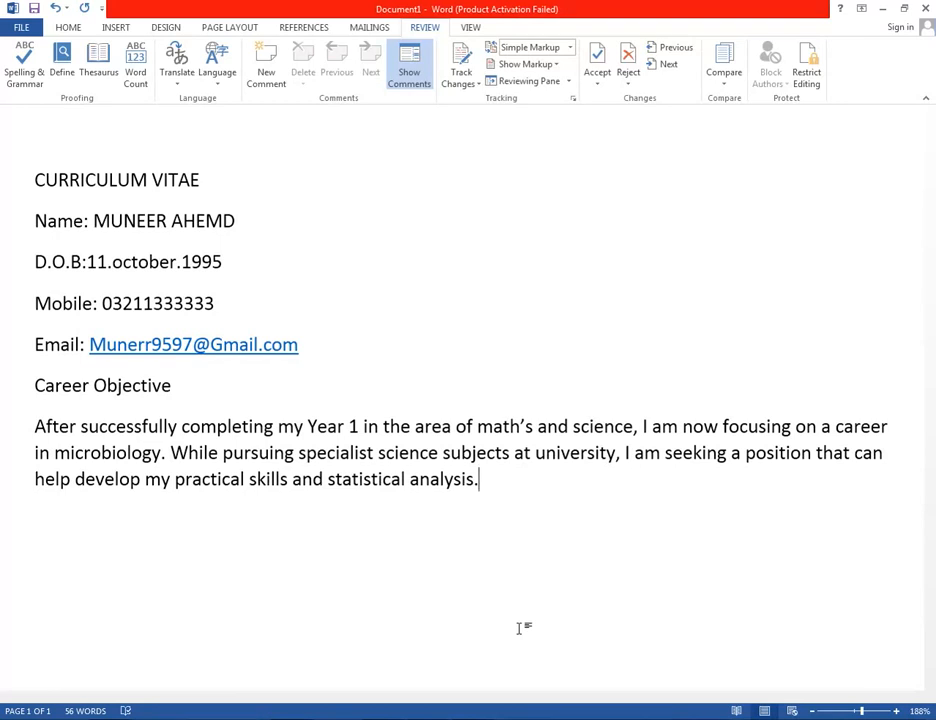
Add the 'Skills & Abilities' and 'IT Skills' headings and list Microsoft Office.
key("Return")
type("Skills & A")
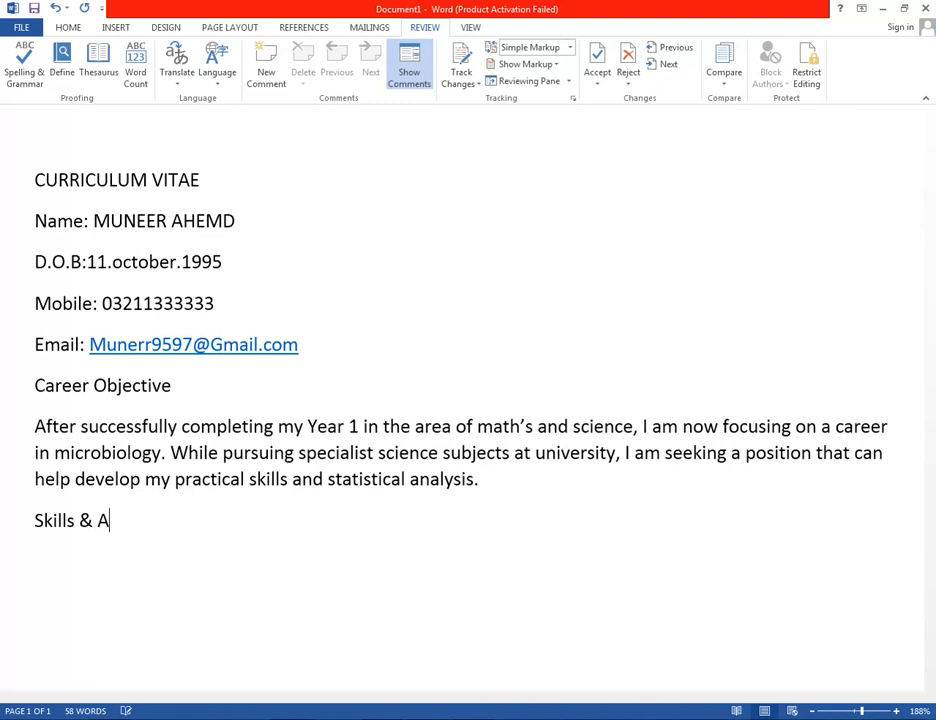
type("bilities")
key("Return")
type("IT Skill")
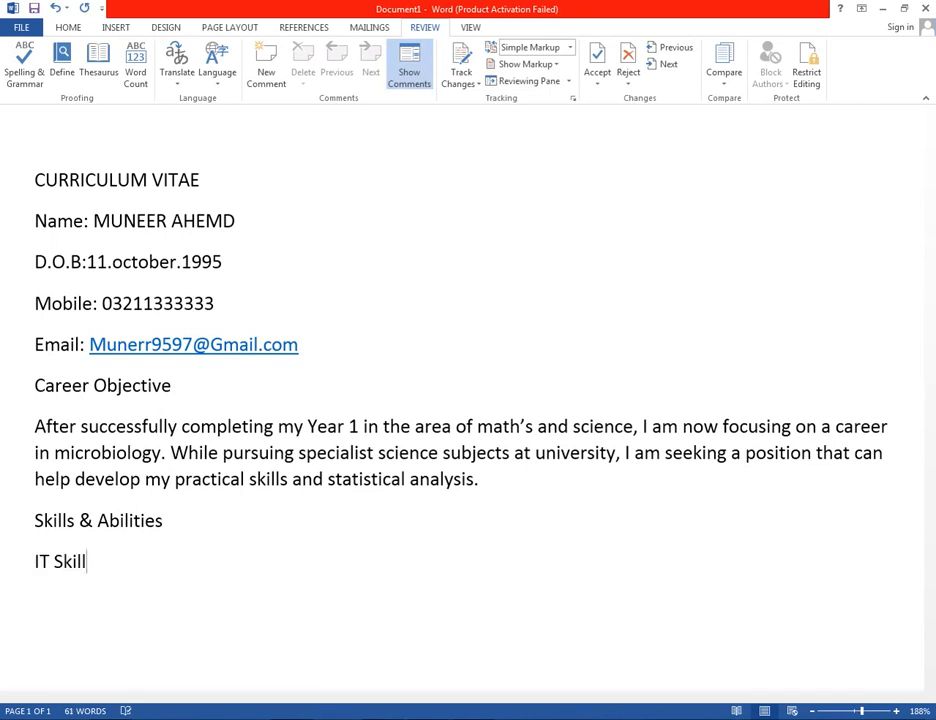
type("s")
key("Return")
type("I am")
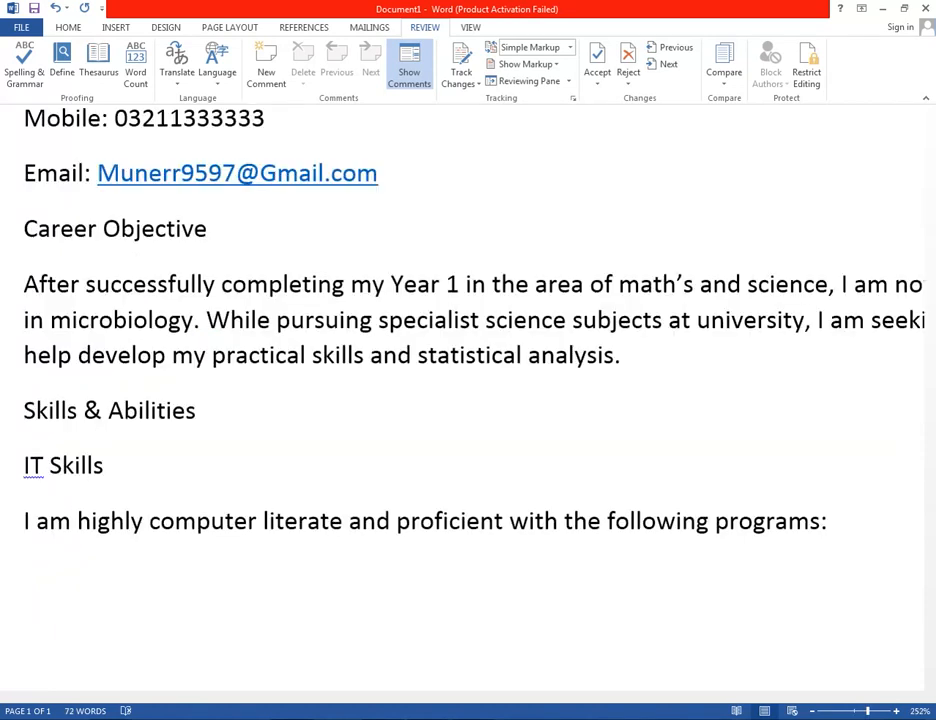
type("Microsoft")
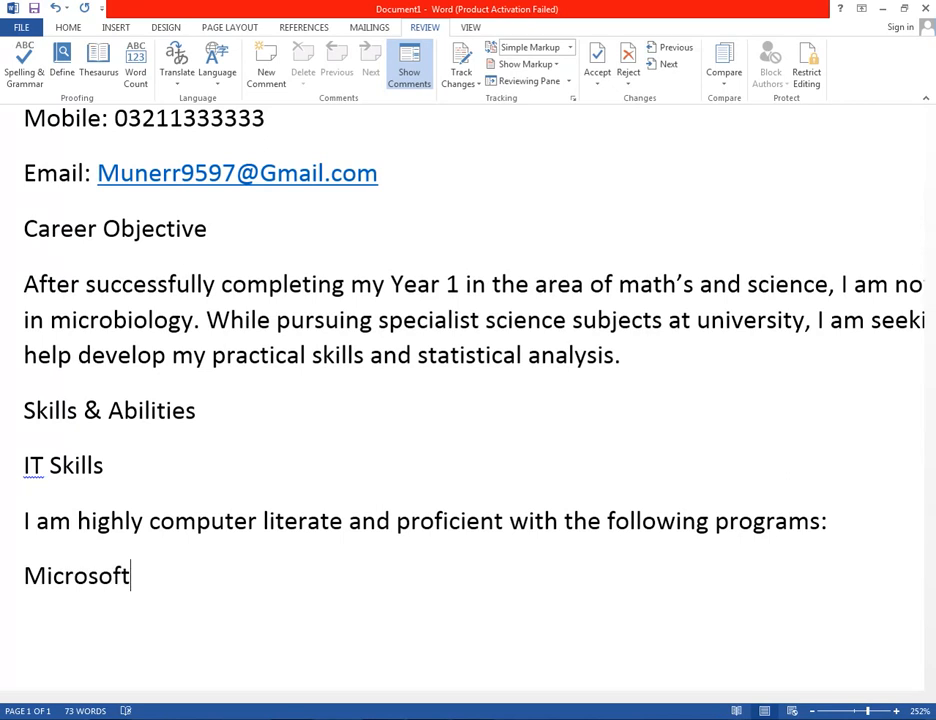
type(" Office")
List Macromedia Dreamweaver and Adobe Photoshop as further IT skills.
key("Return")
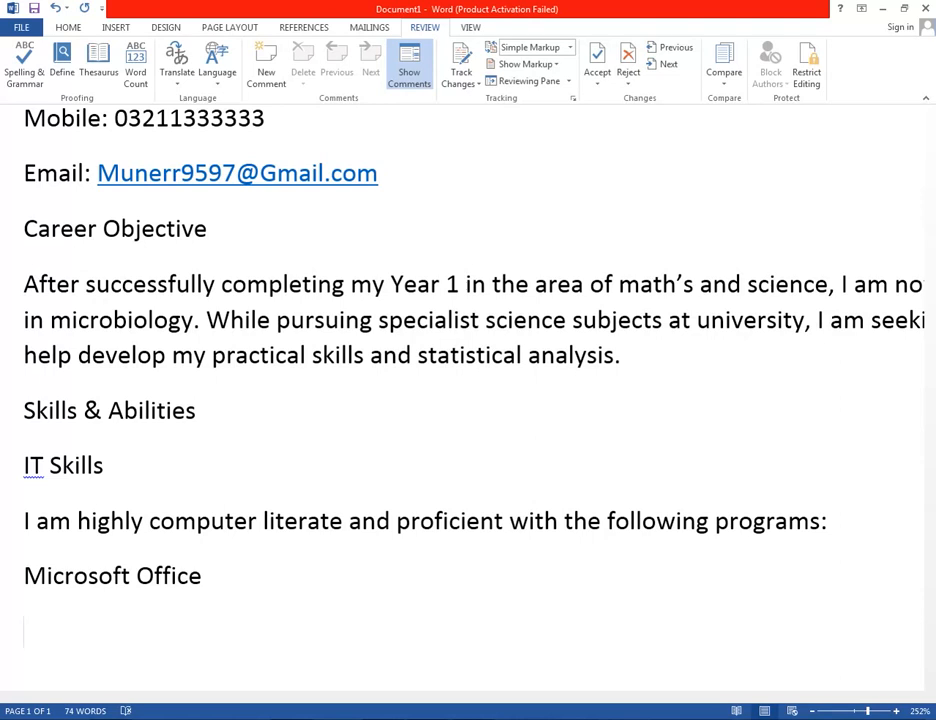
type("Macromedia ")
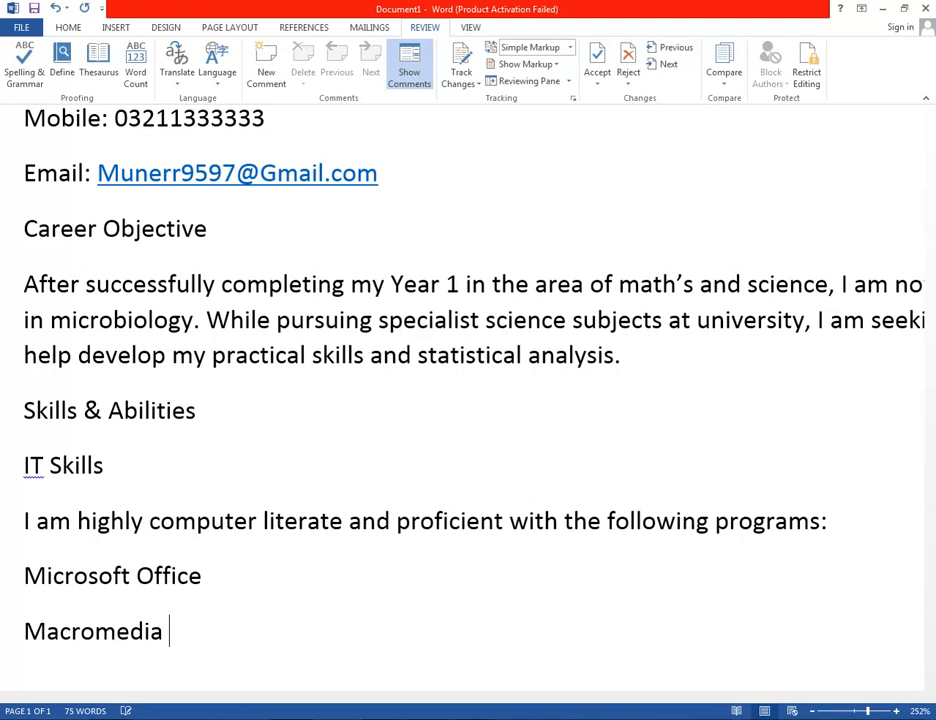
type("Dreamw")
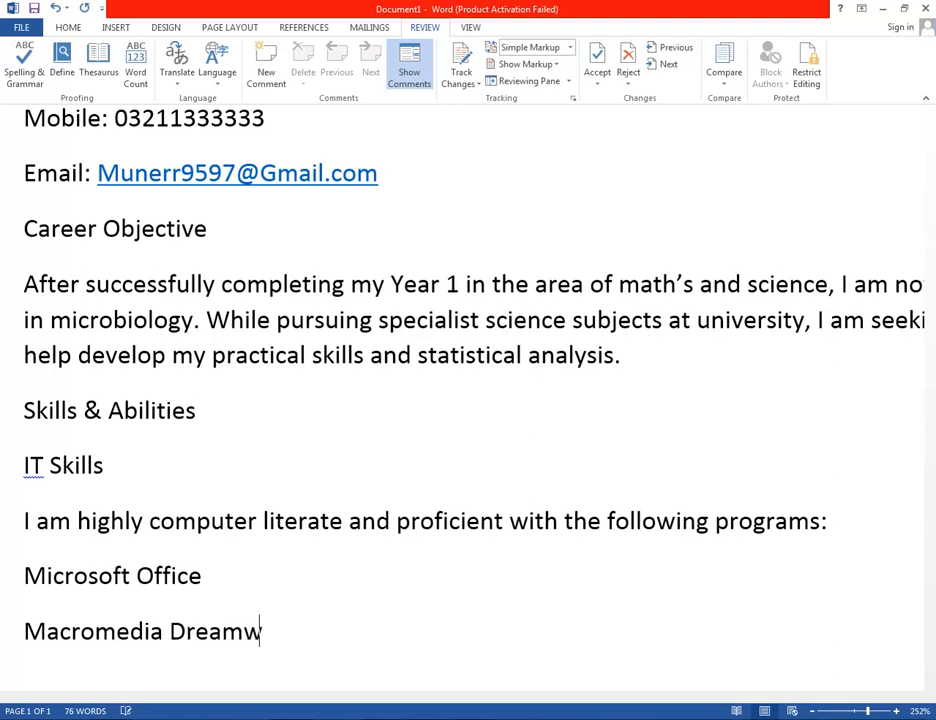
type("ea")
type("ver")
key("Return")
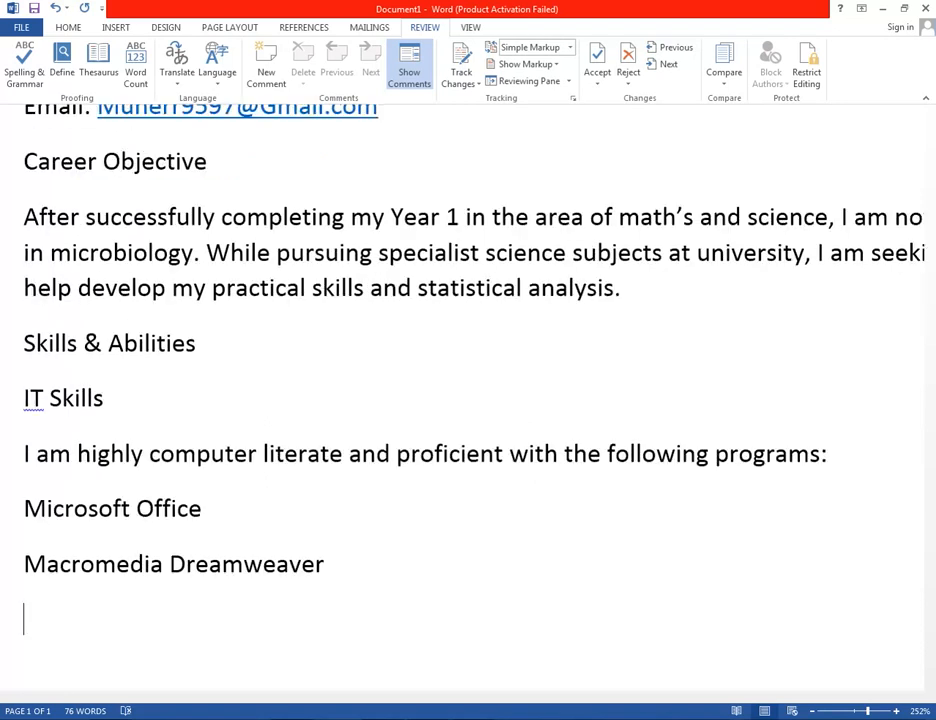
type("Adi")
key("BackSpace")
type("obe ")
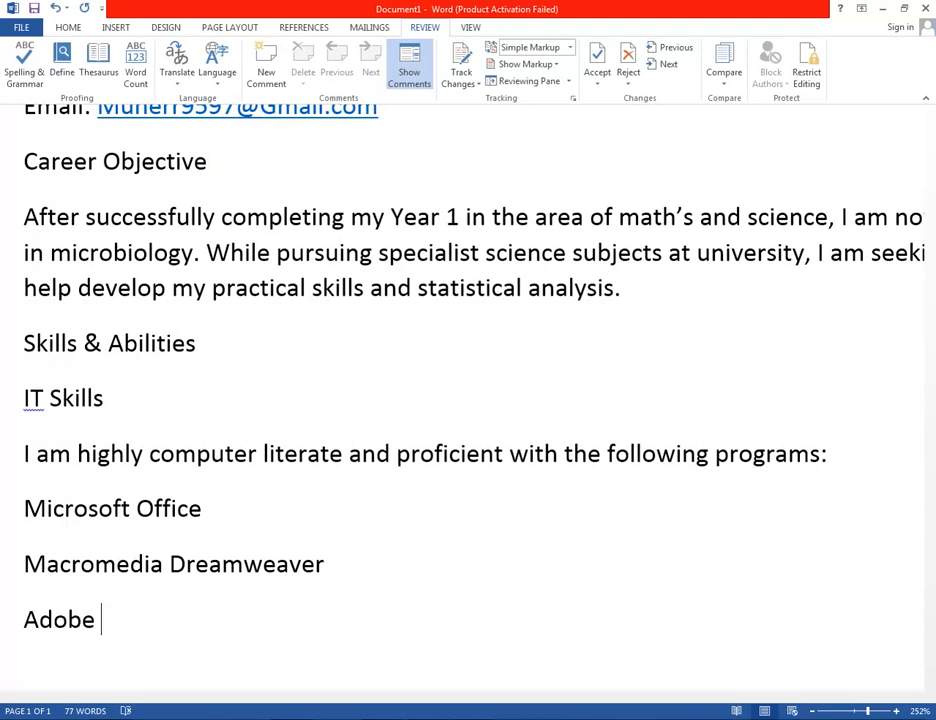
type("Photoshop")
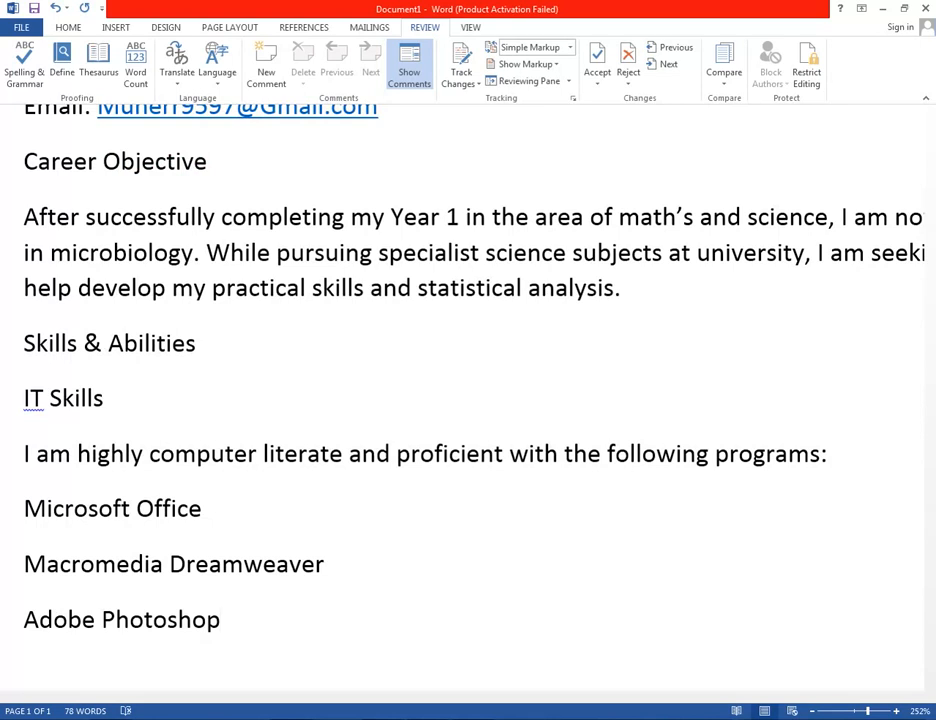
Add the sentence about maintaining a personal webpage, then a 'Subject and results:' heading.
type("i Activ")
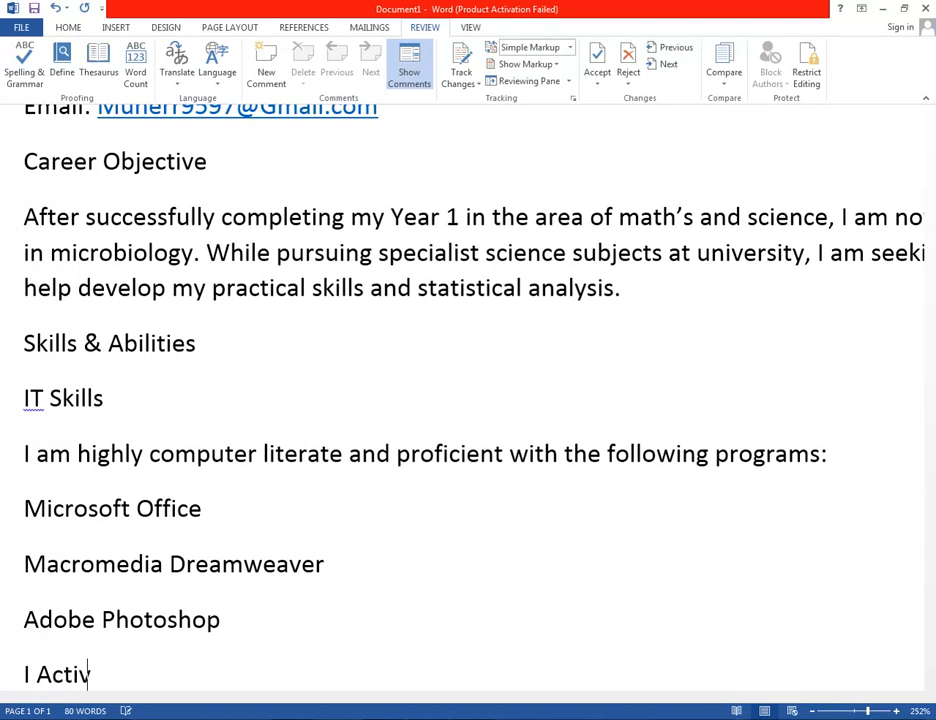
type("el")
type("ly maintain my own webpage at www.ozemail.com.au/janesmith")
key("Return")
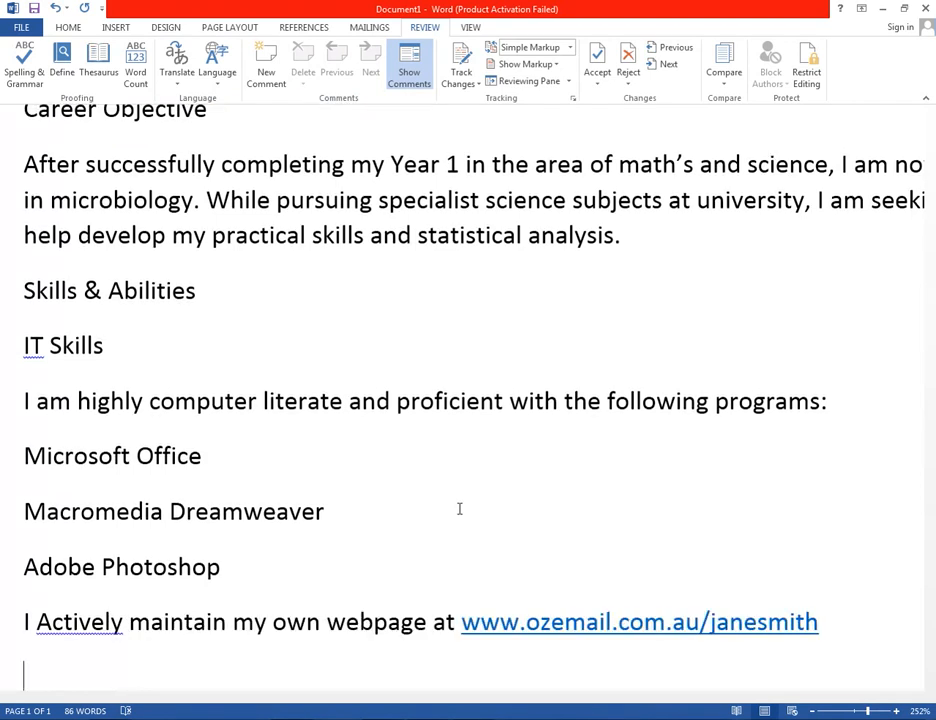
type("Sub")
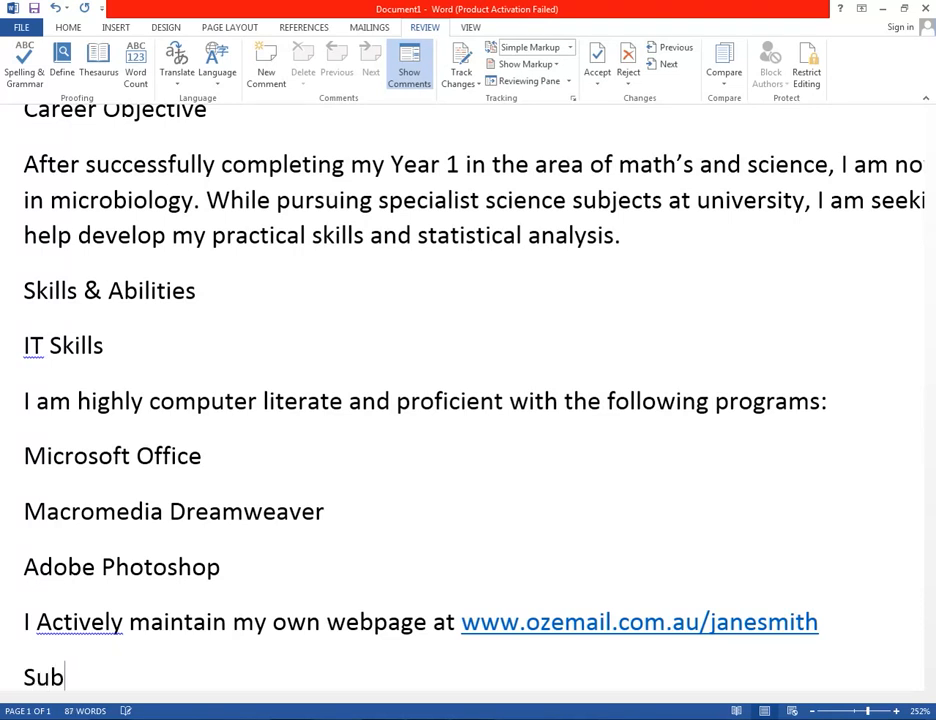
type("ject an")
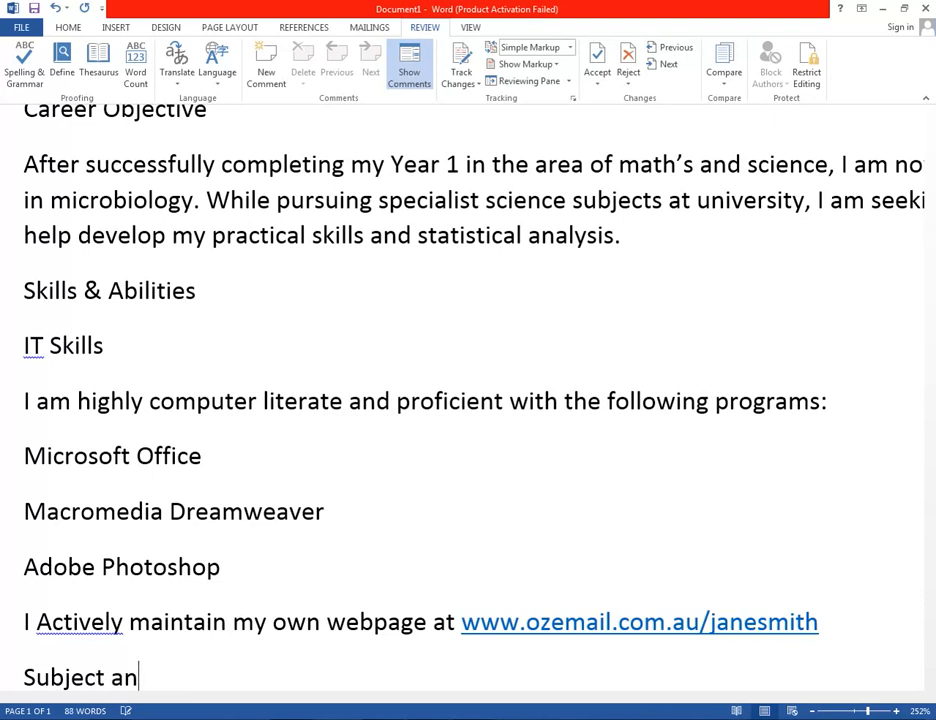
type("d results:")
key("Return")
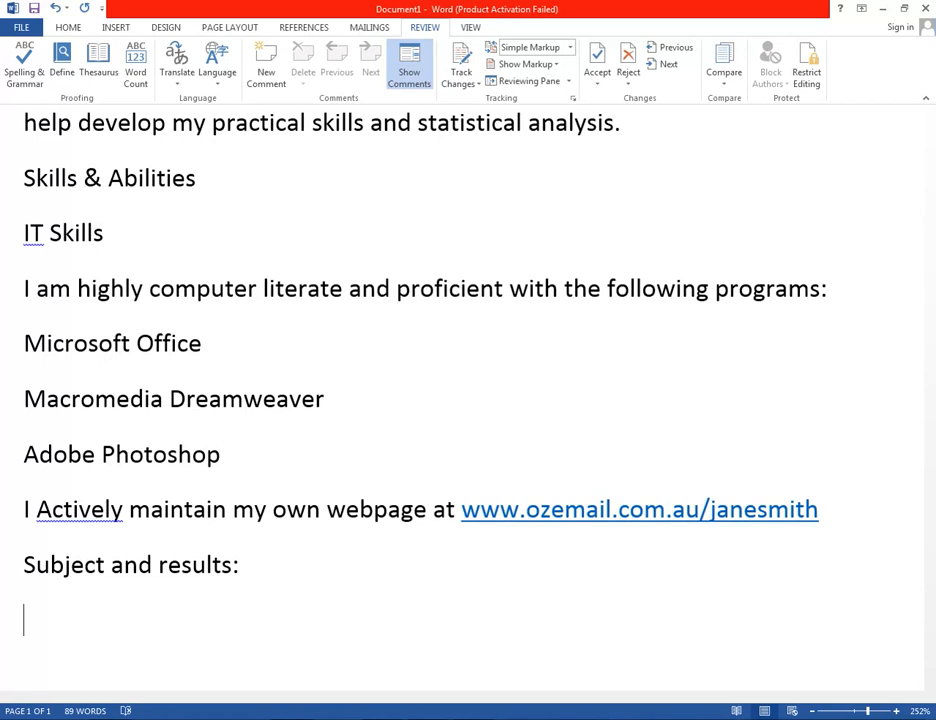
List subject results from English to Physical Education C, then add 'Academic achievements:'.
type("English")
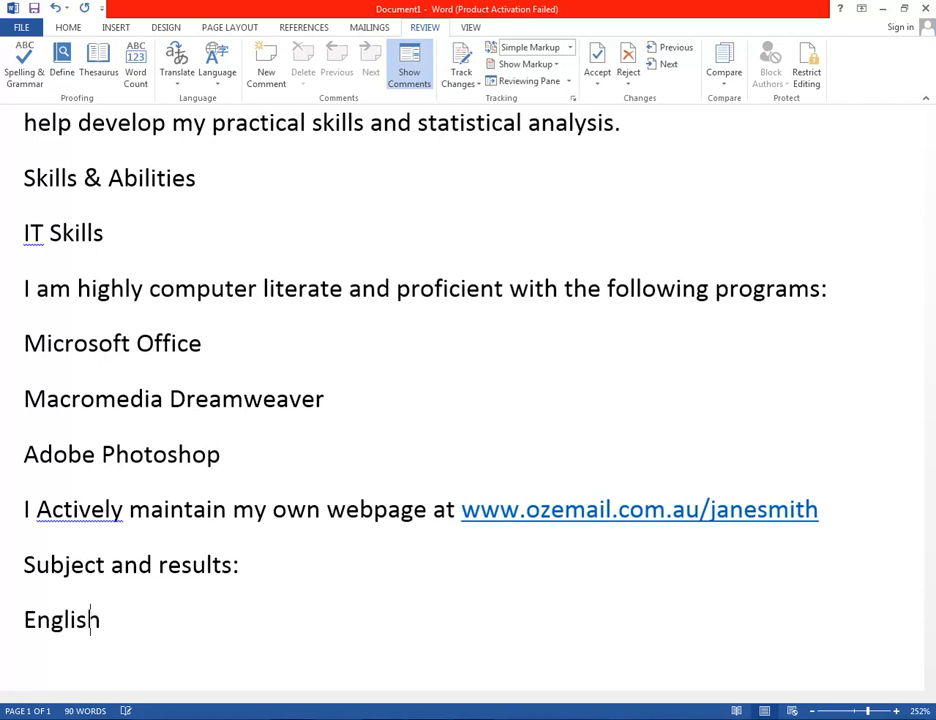
key("Return")
type("Social Science ")
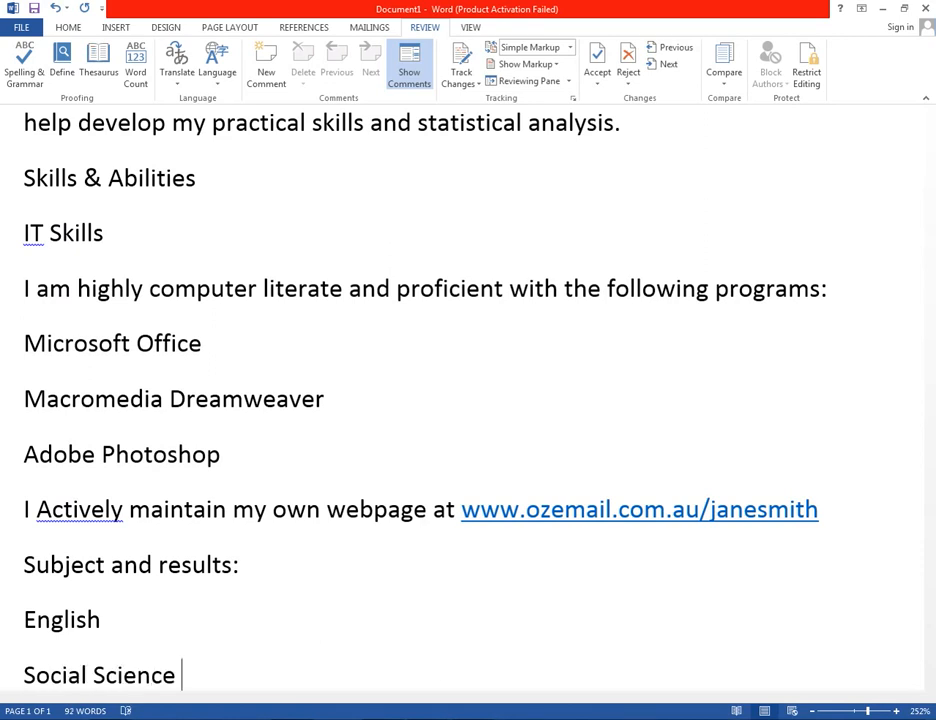
type("B")
key("Return")
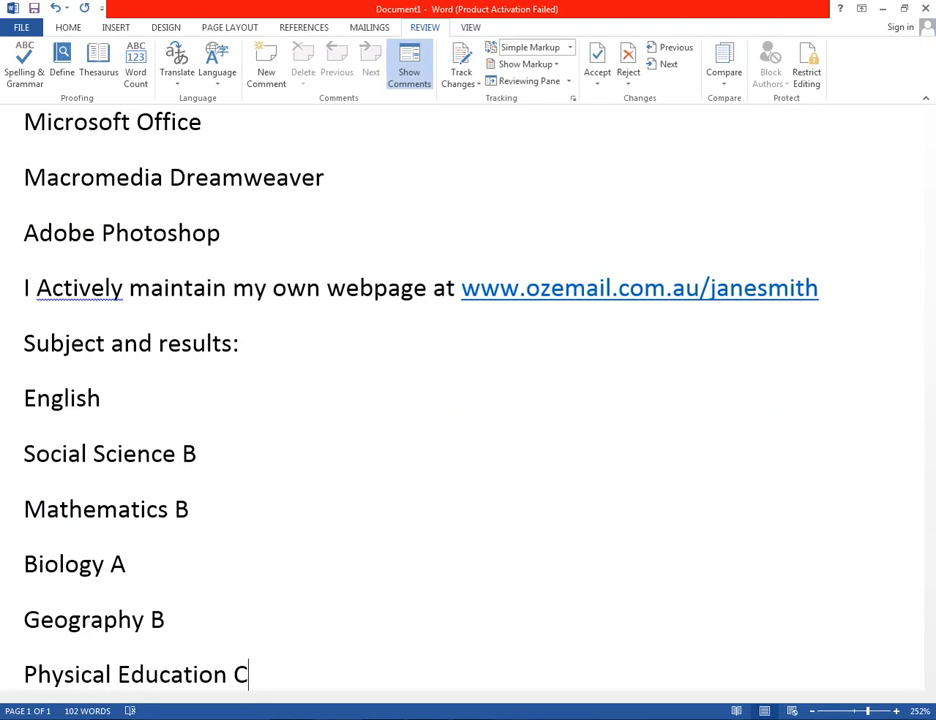
key("Return")
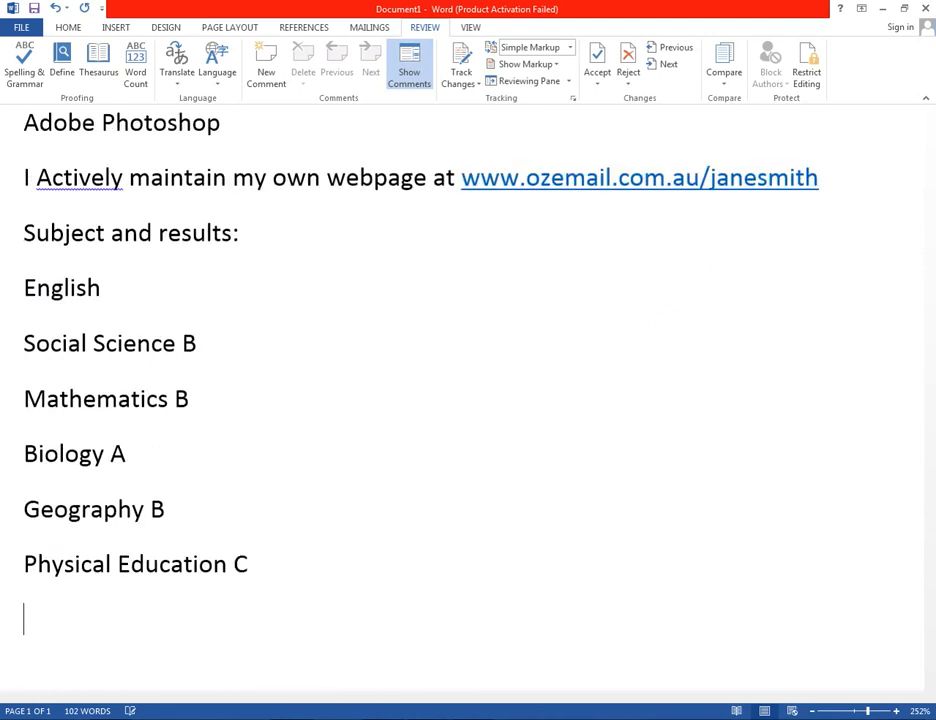
type("Acad")
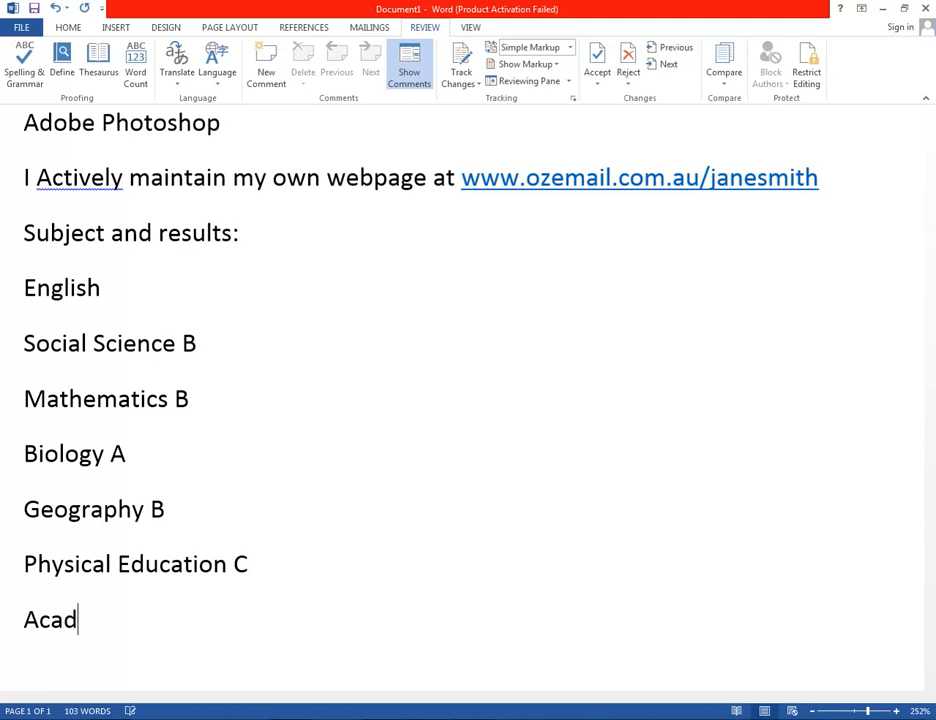
type("emic ")
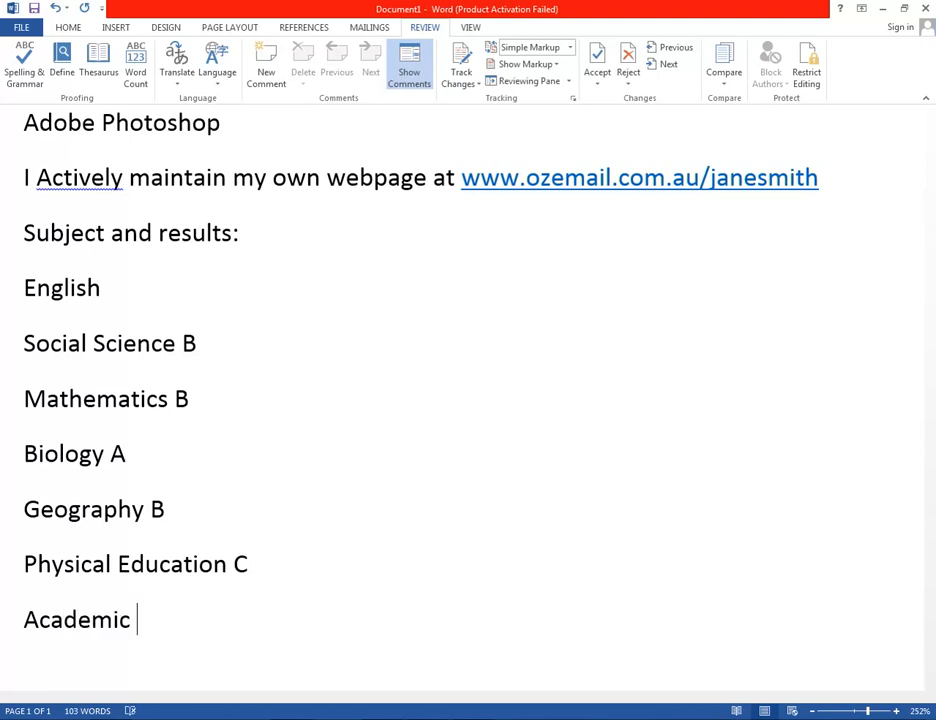
type("achieve")
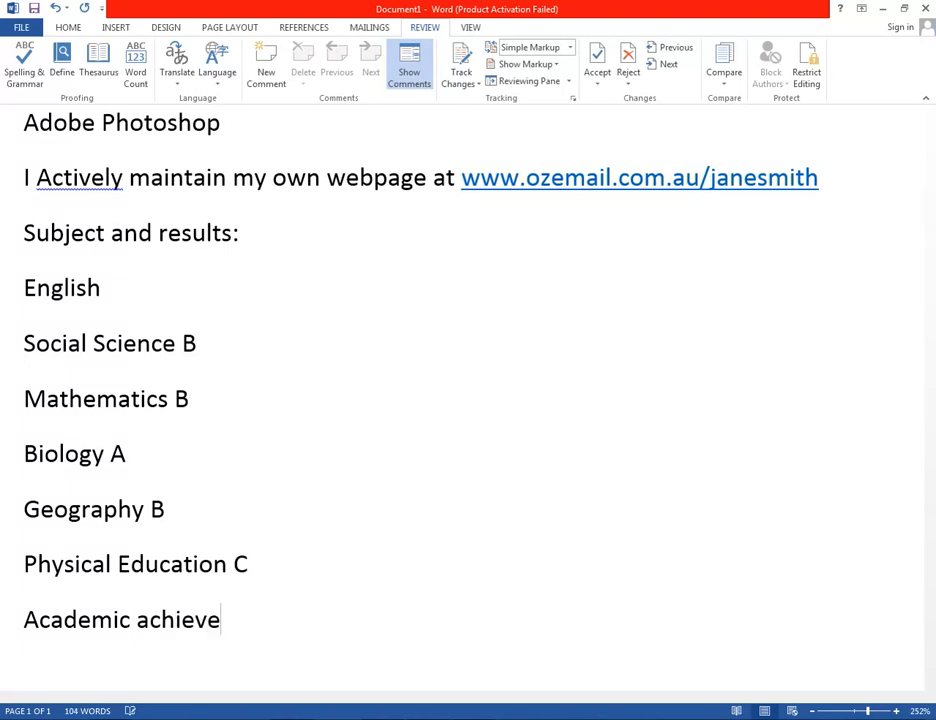
type("ment")
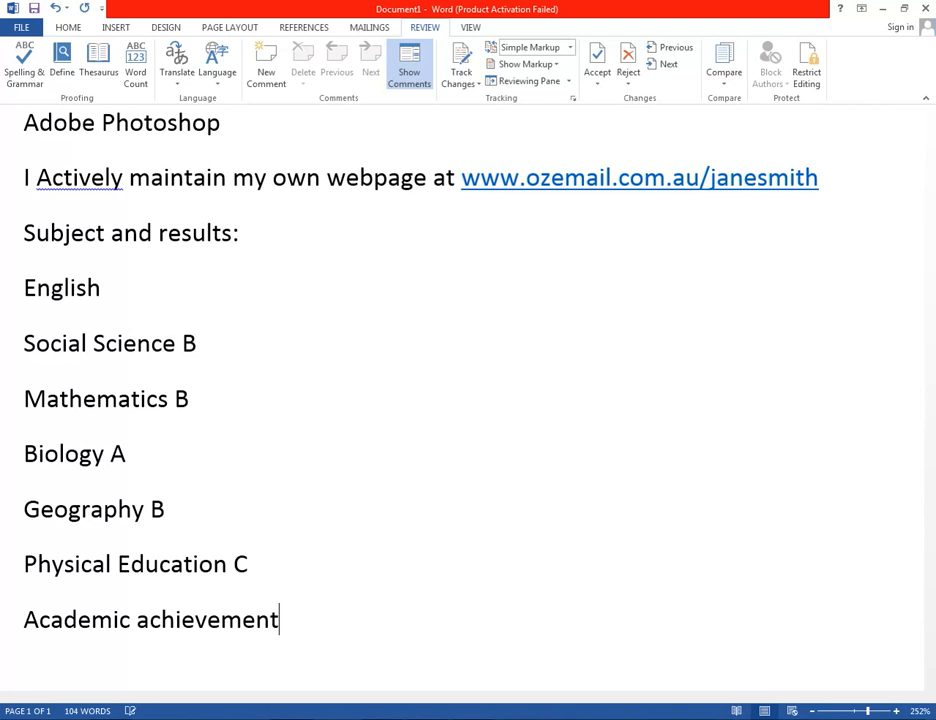
type("s:")
Type '1998 TO 2011. STUDENT OF SUNPATRICK HIGH SCHOOL', correcting the spelling and capitals.
key("Return")
type("1998")
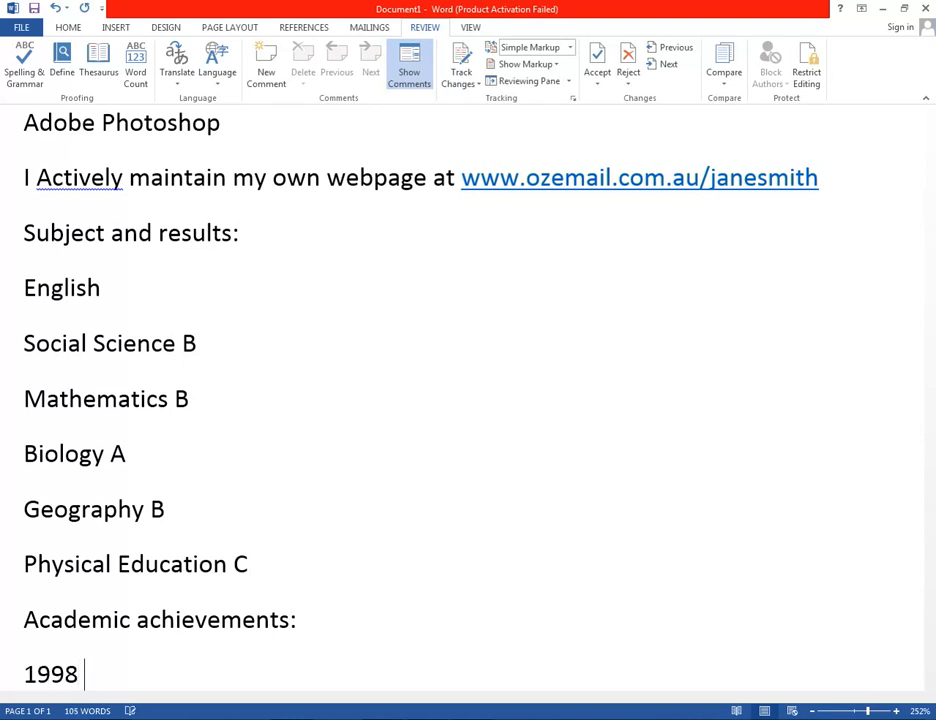
type(" TO 2011. ")
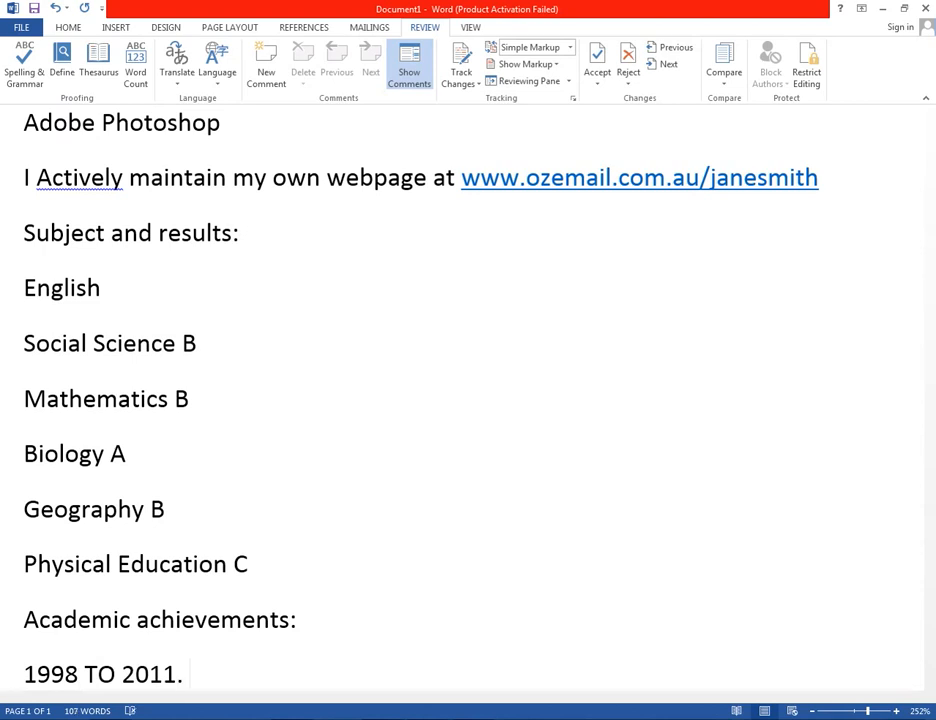
type("STUDANT")
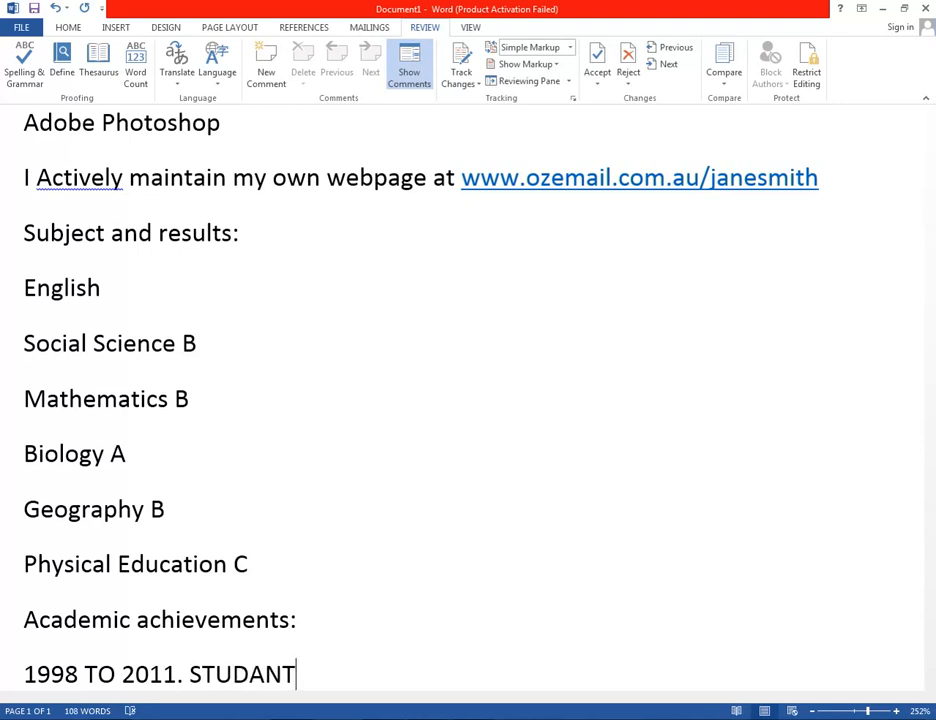
key("Left")
key("Left")
key("BackSpace")
type("E")
key("Right")
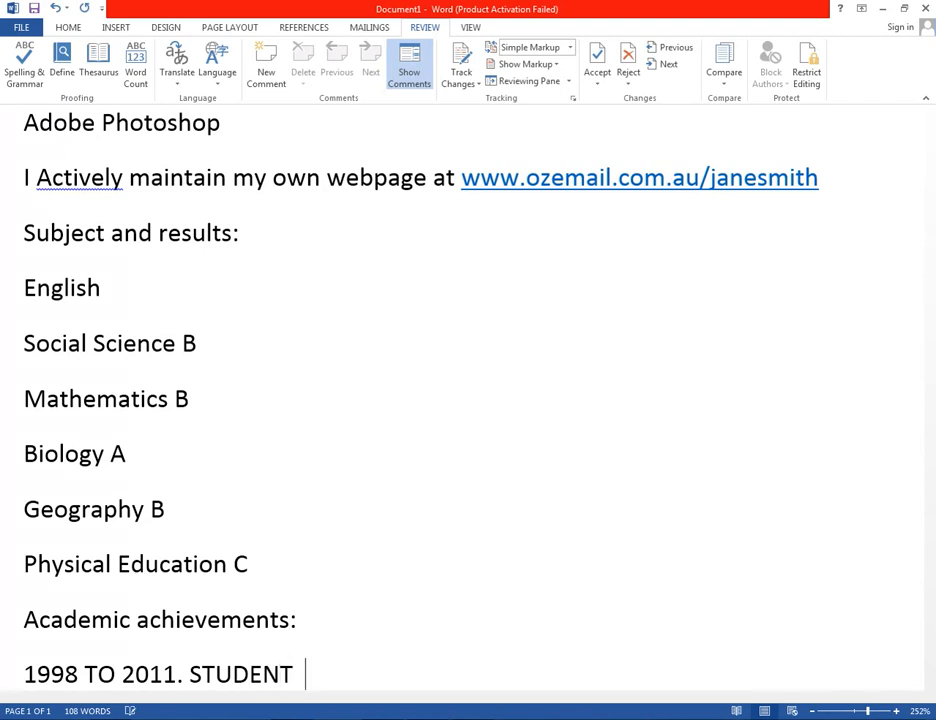
type("OF SUN")
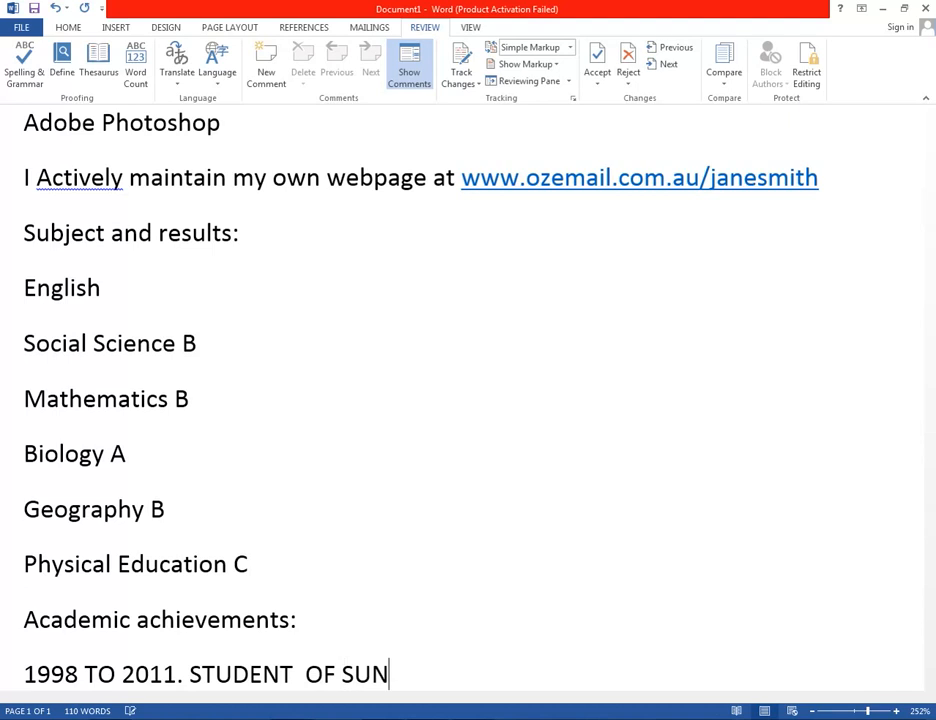
type("PATRI")
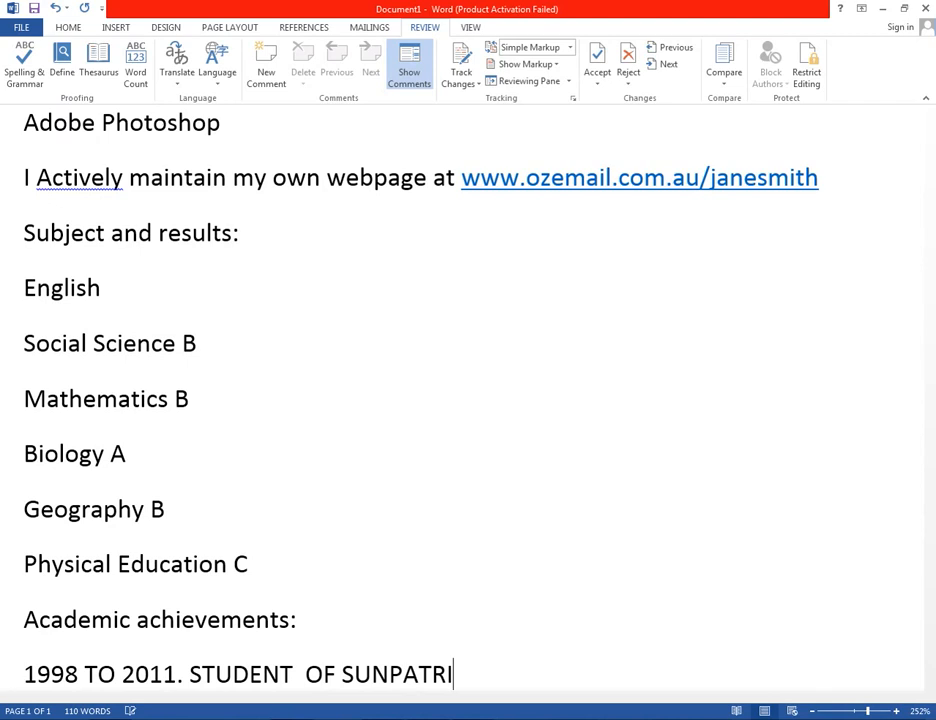
type("CK hIGH")
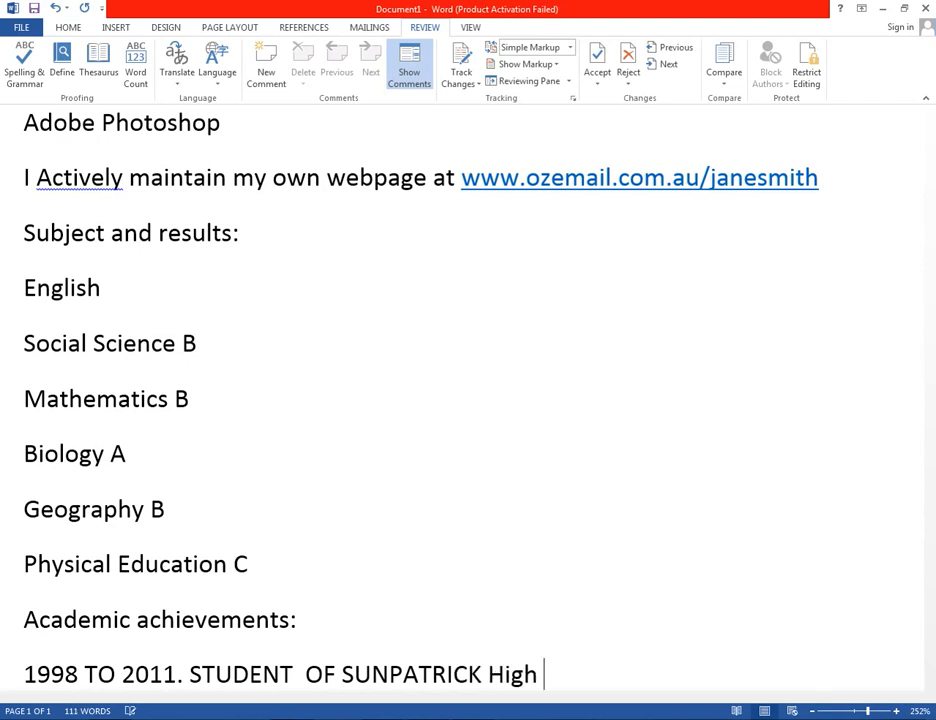
key("BackSpace")
key("BackSpace")
key("BackSpace")
key("BackSpace")
type("igh")
key("BackSpace")
key("BackSpace")
key("BackSpace")
type("IGH S")
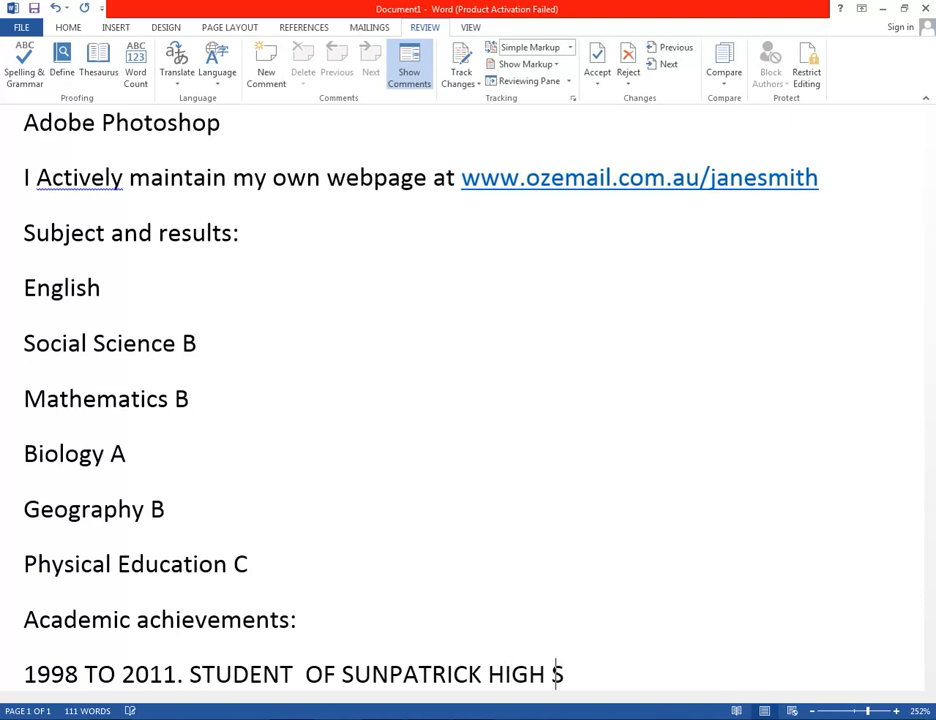
type("CHOOL")
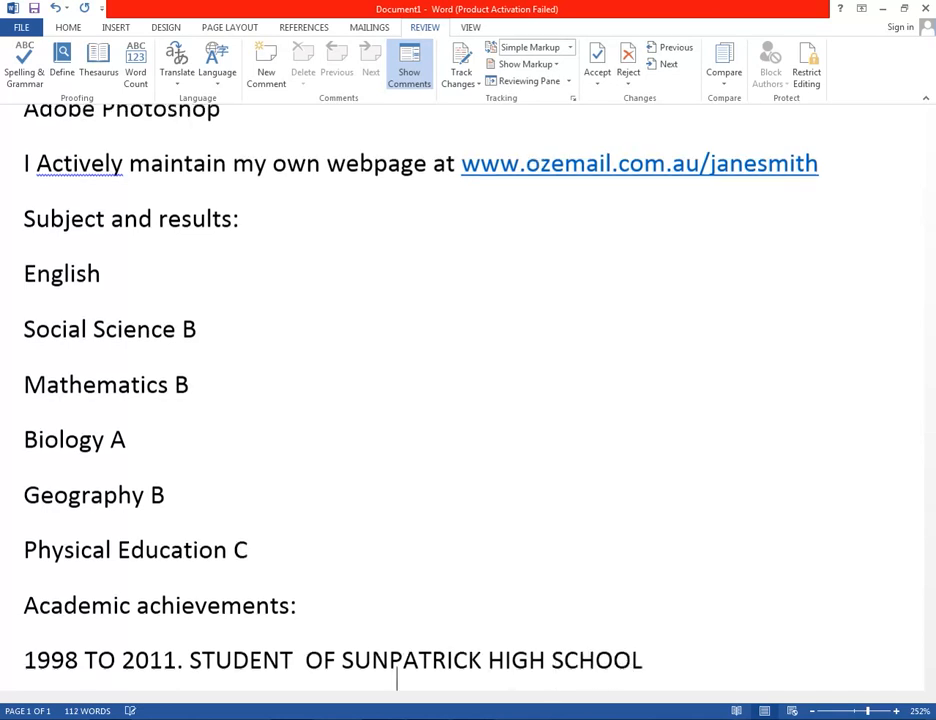
key("Return")
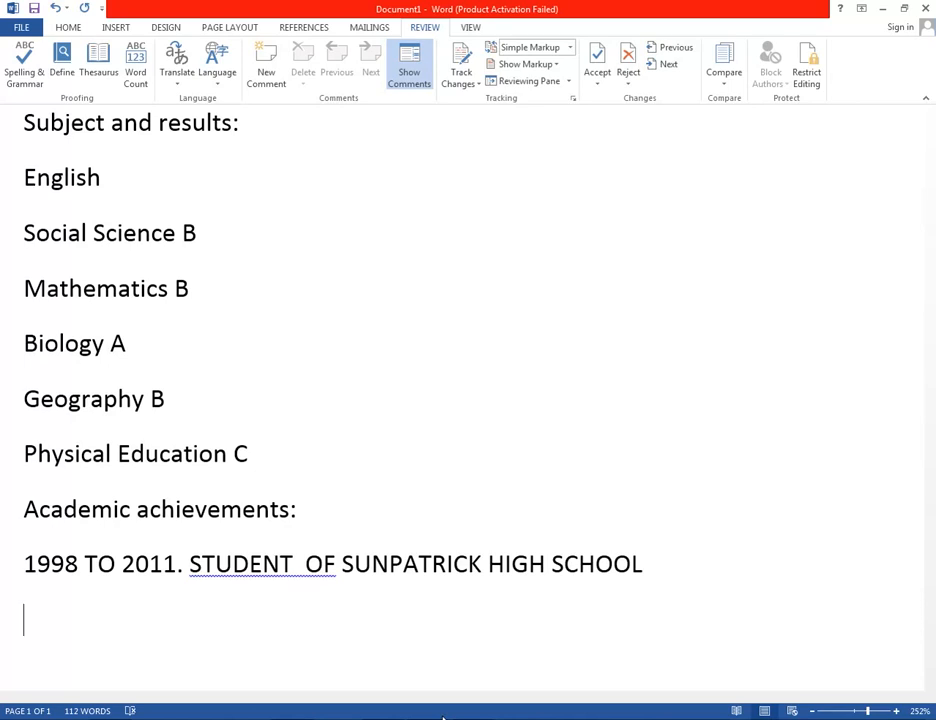
Add the 'Education & training (Sample B)' heading and an 'Education' line.
type("Educ")
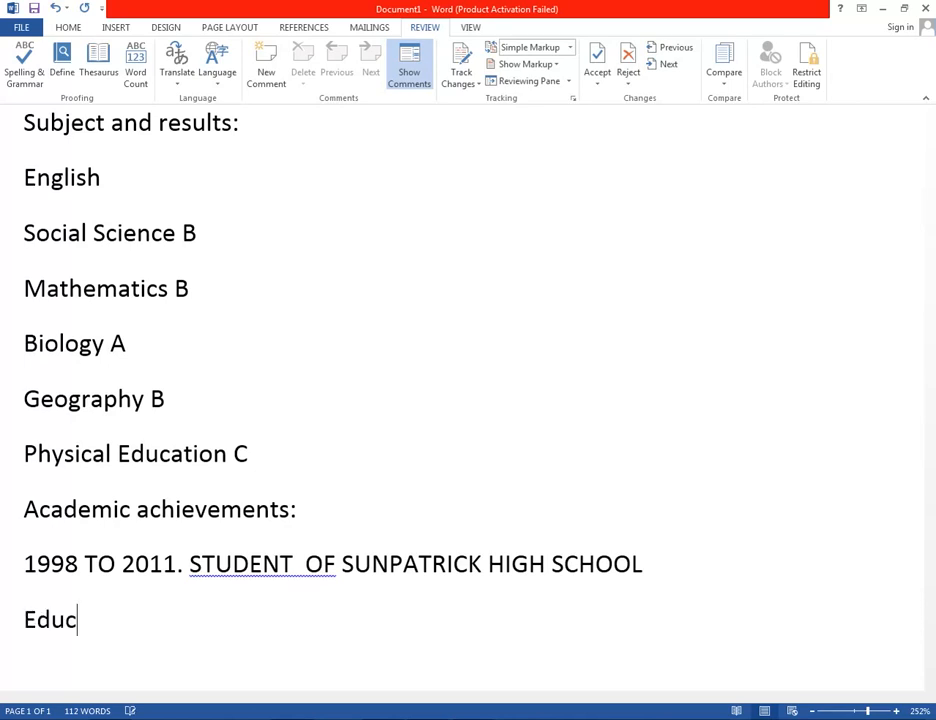
type("ation & ")
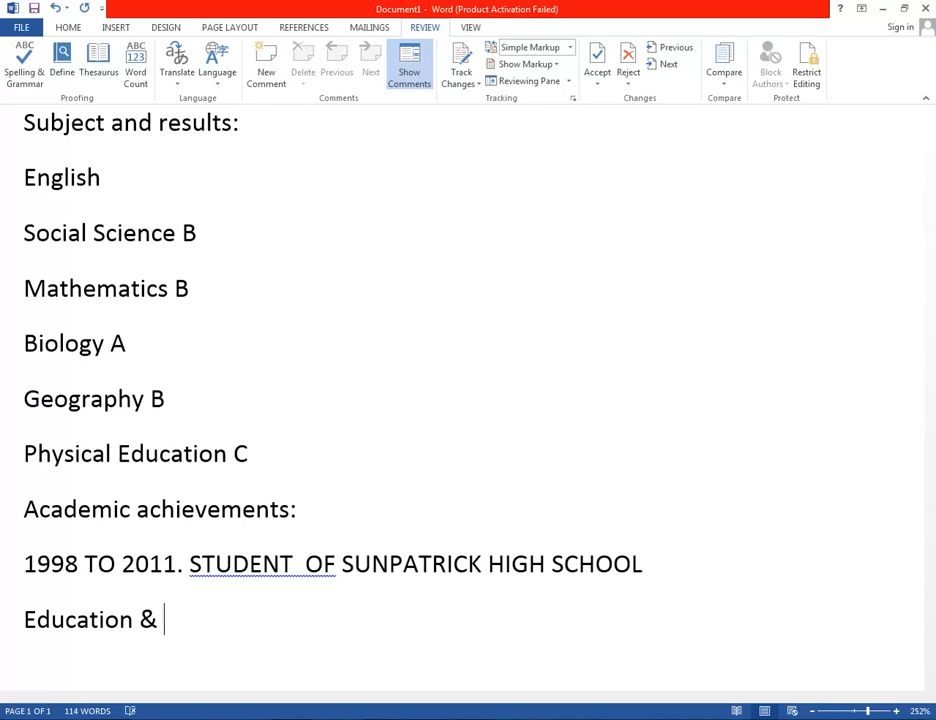
type("trai")
type("ning ")
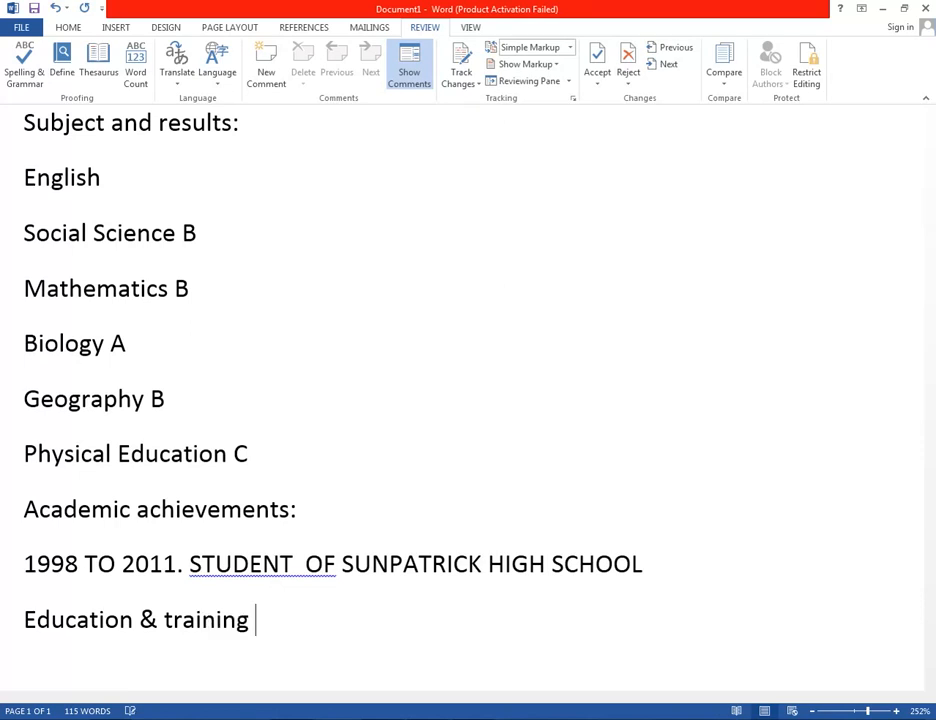
type("(Sam")
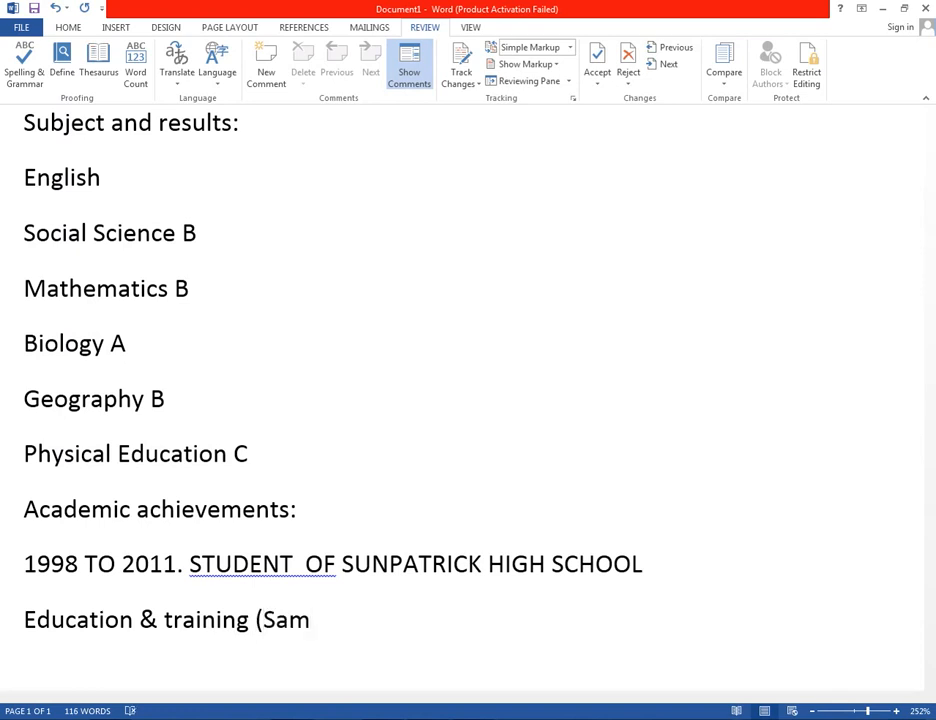
type("ple B")
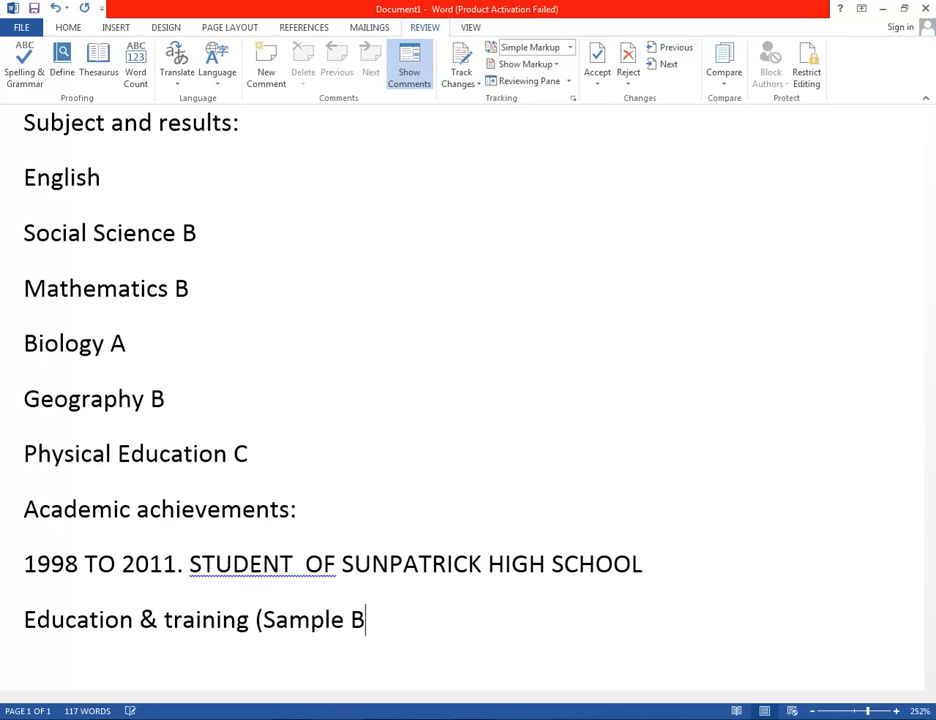
type(")")
key("Return")
type("Education")
key("Return")
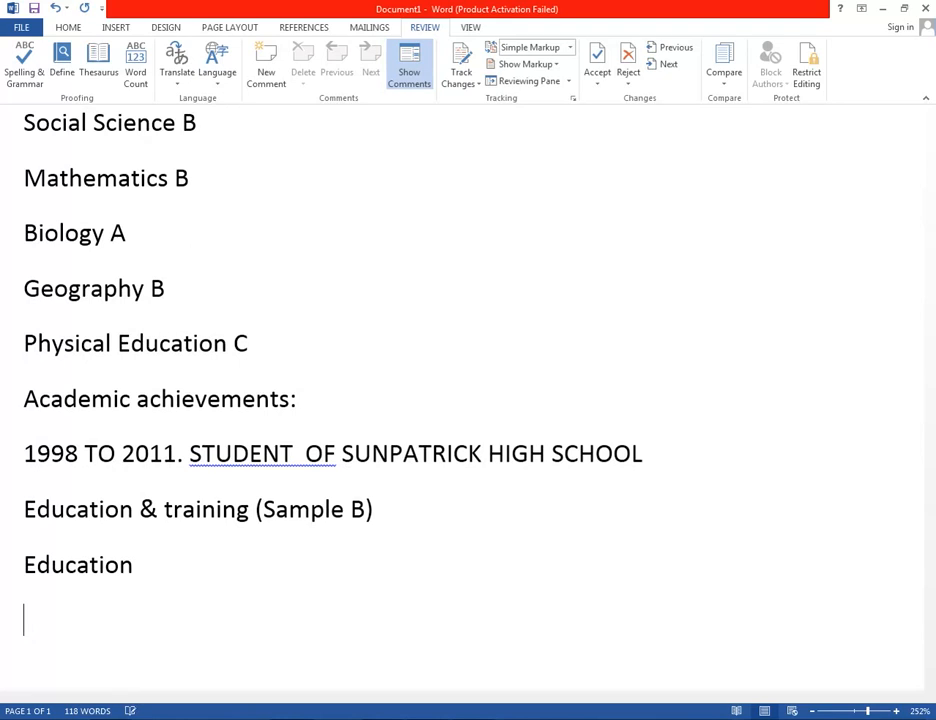
Type 'MATRIC FOR SCIENCE GROUP' with corrected spelling, then begin the Work Experience heading.
type("Matric")
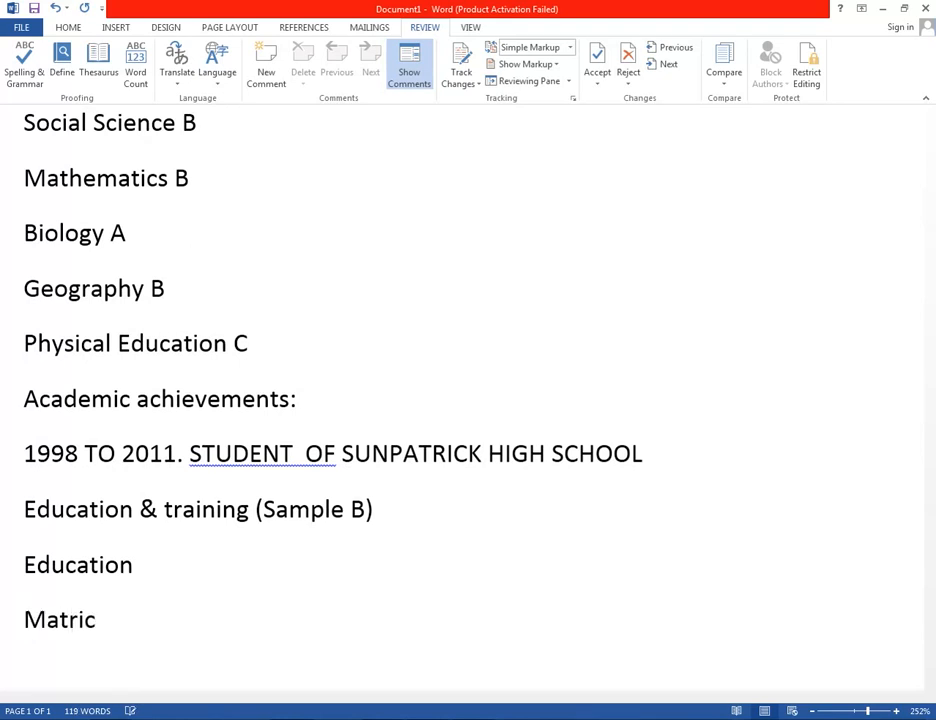
key("BackSpace")
key("BackSpace")
key("BackSpace")
key("BackSpace")
key("BackSpace")
key("BackSpace")
type("MATRIC FOR s")
key("BackSpace")
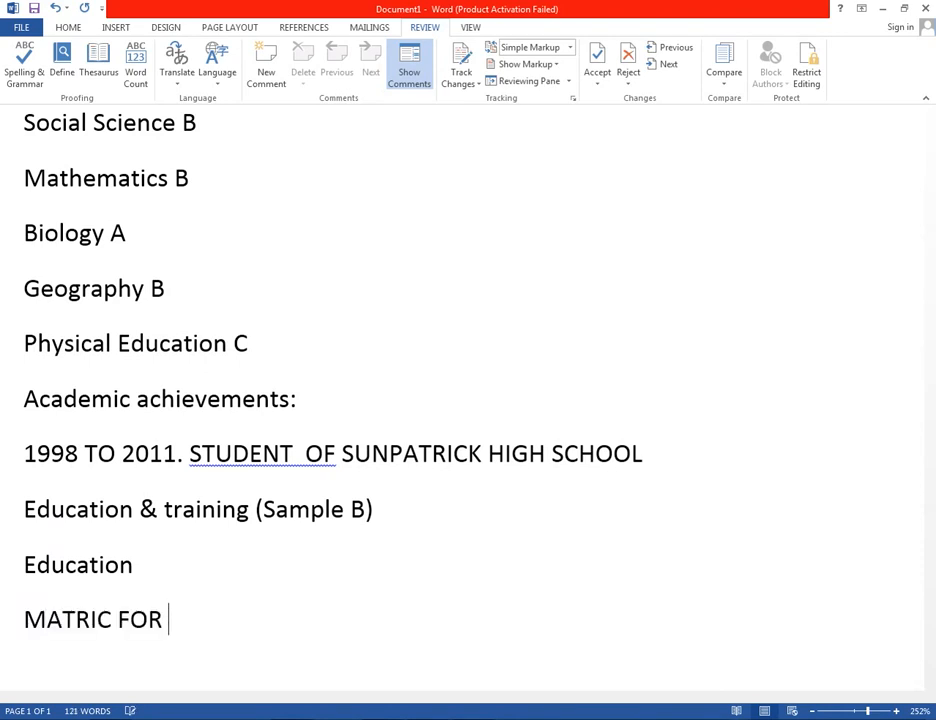
type("SIENCE")
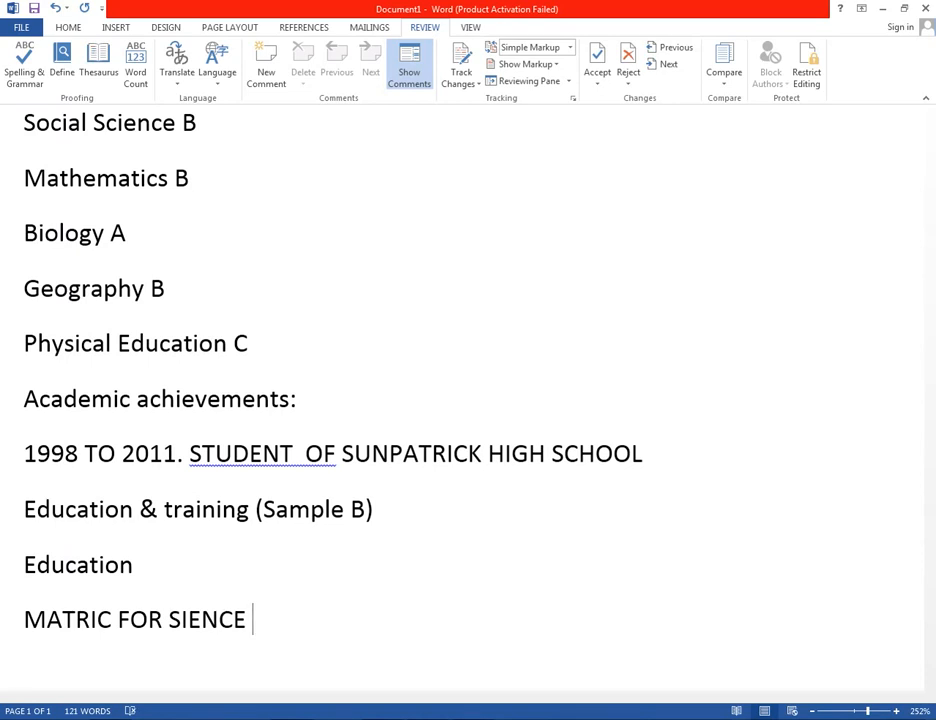
key("ctrl+BackSpace")
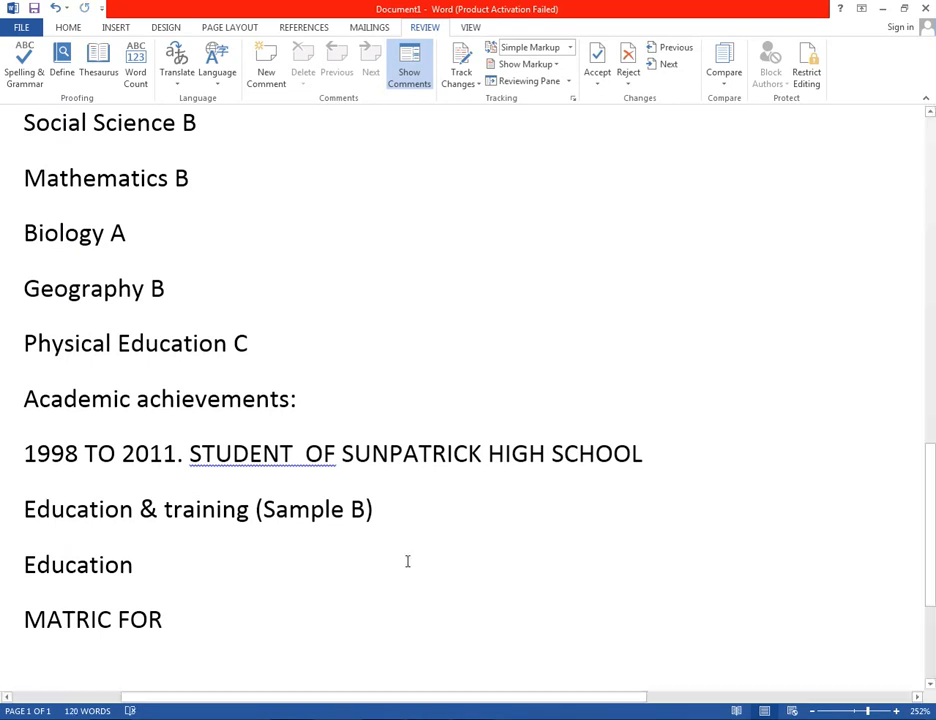
type("SCIENCE GROUP")
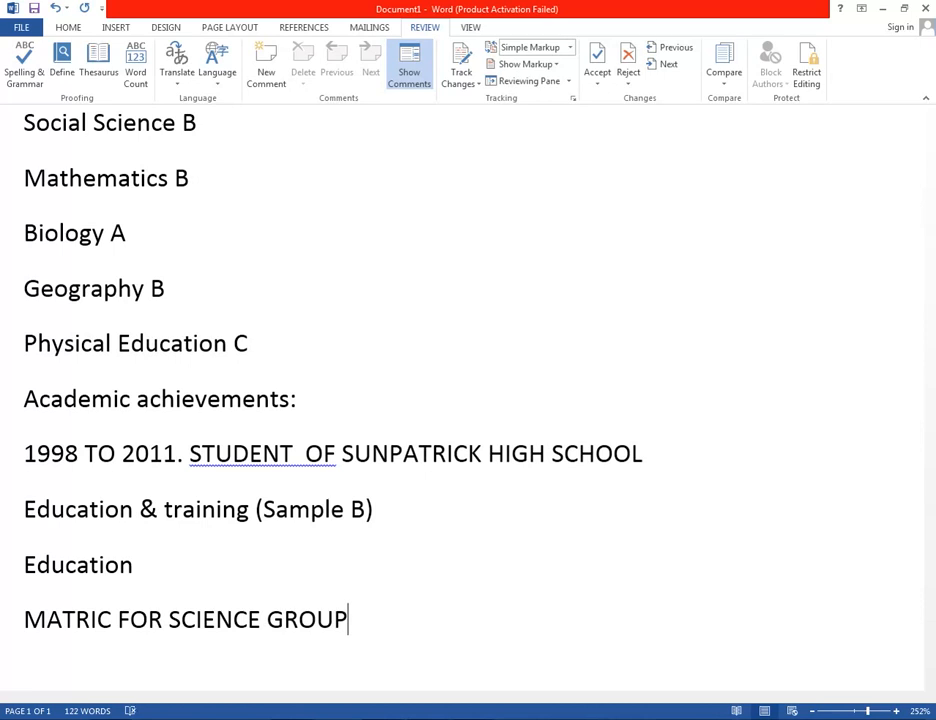
key("Return")
type("wORk ")
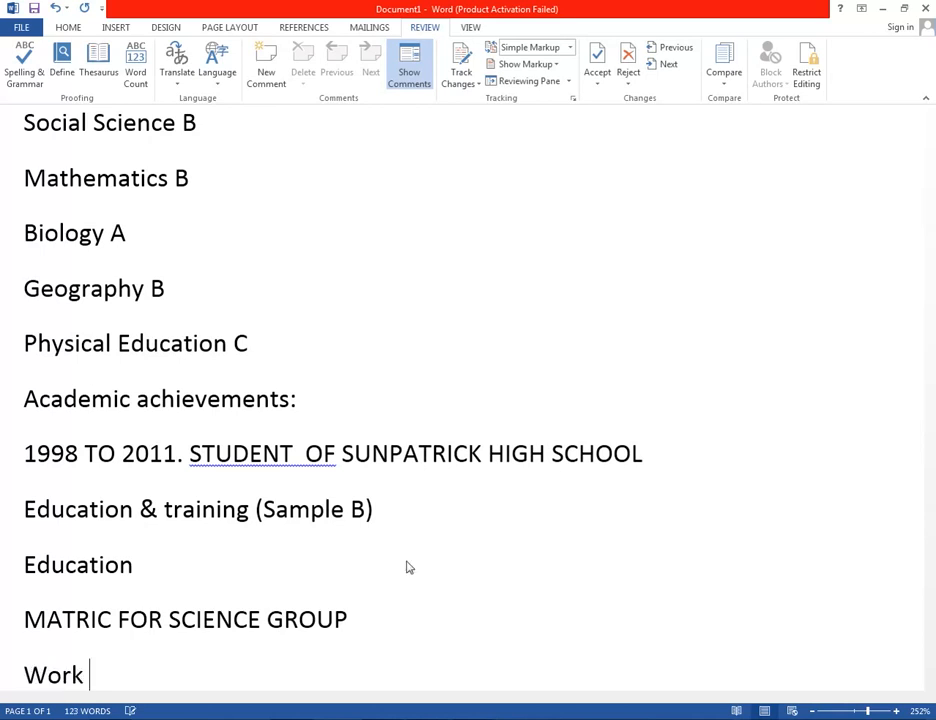
type("Exp")
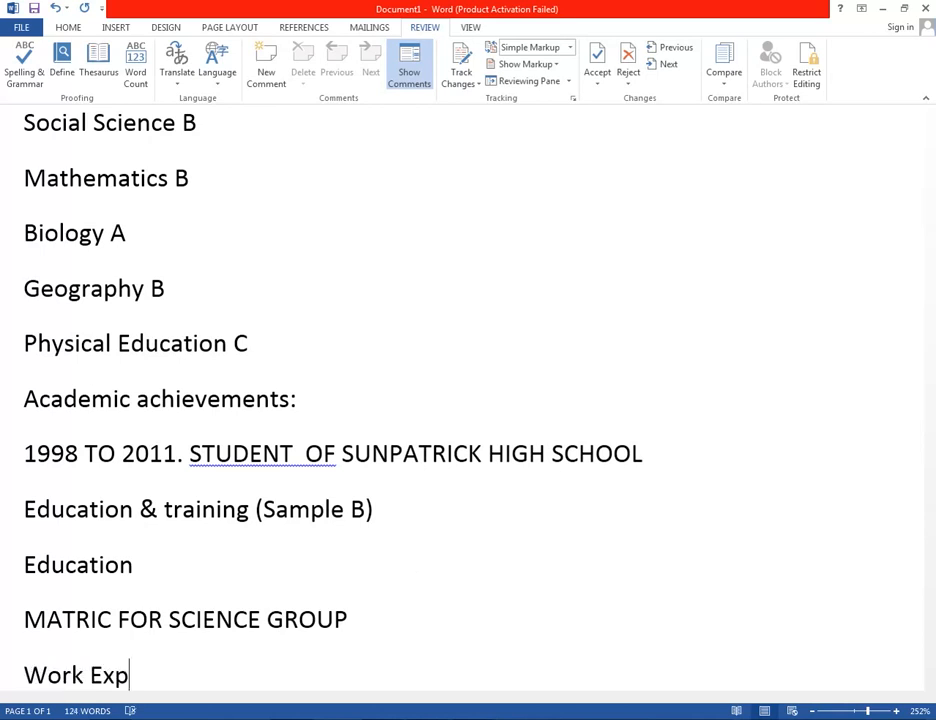
type("erienece")
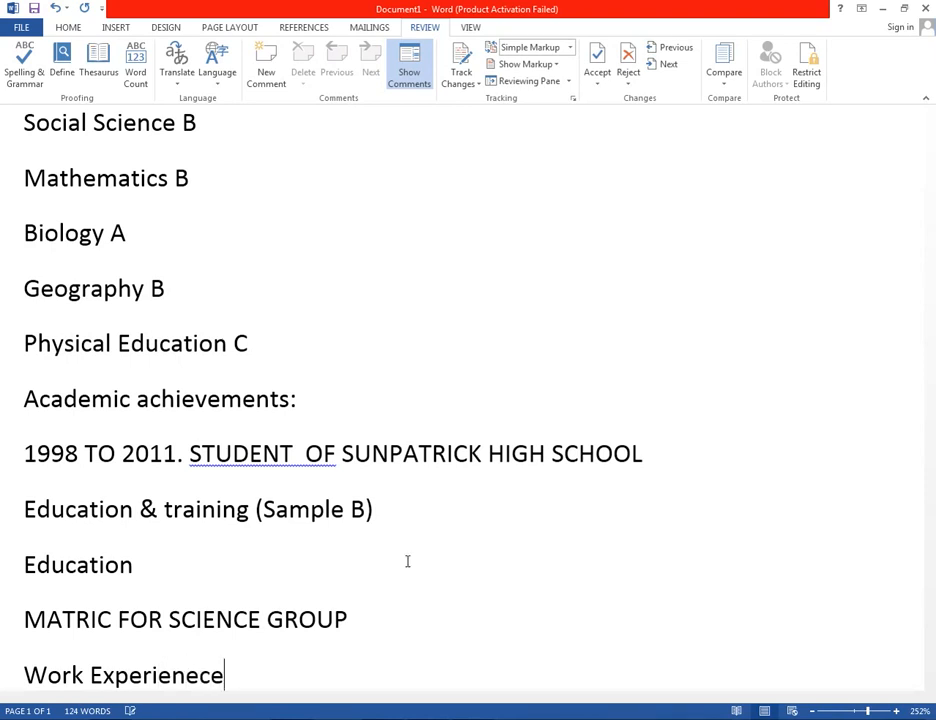
On page 2, add 'Scholl Work Experience' answered 'No', then an 'interests' heading.
key("Return")
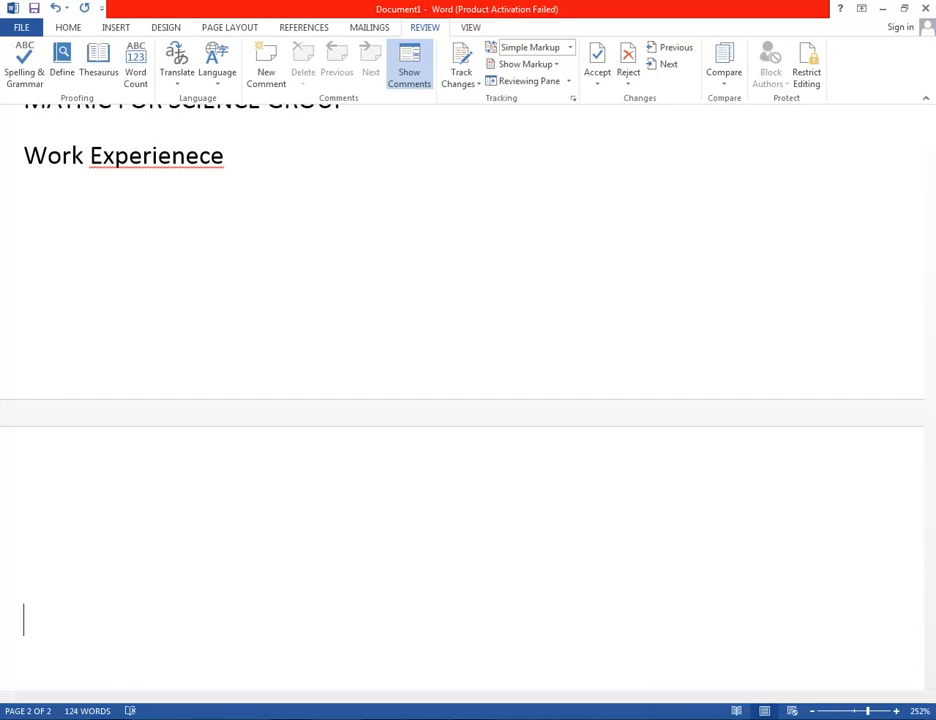
type("Scholl Work Ex")
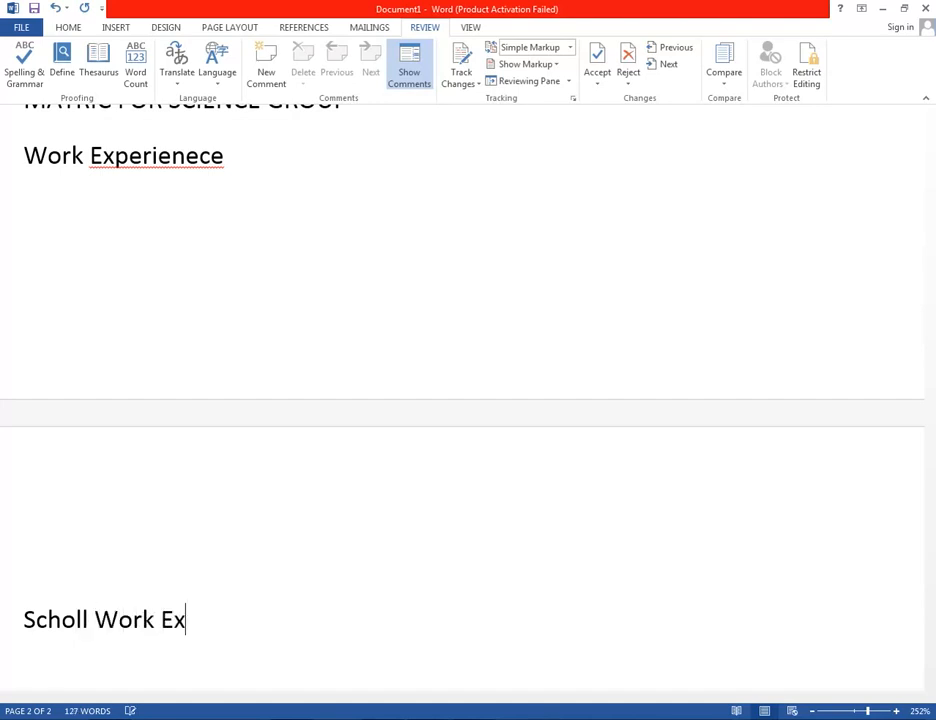
type("perience")
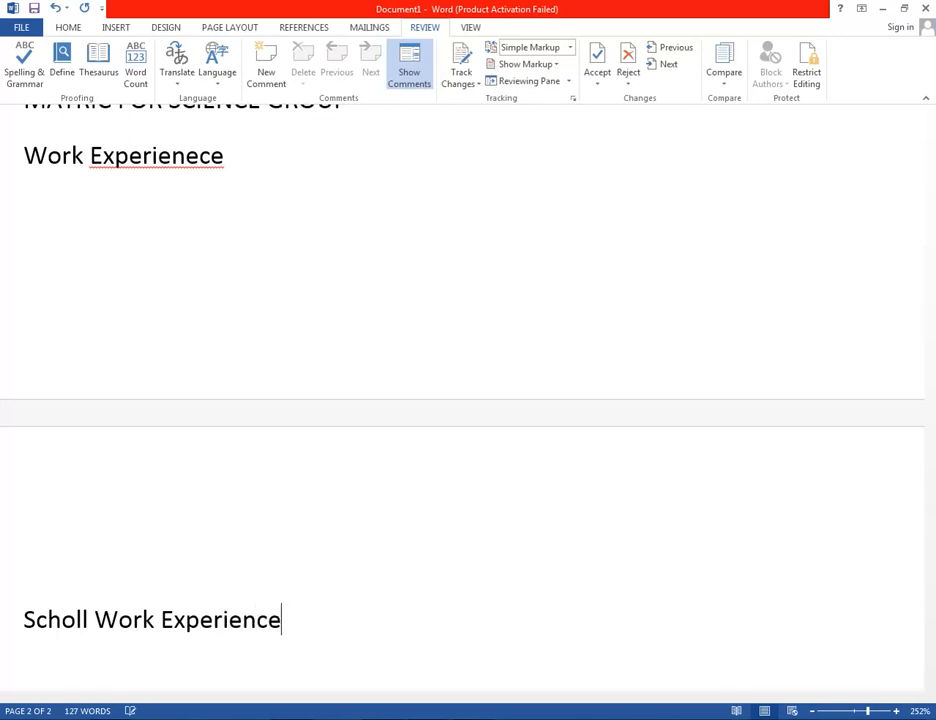
key("Return")
type("No")
key("Return")
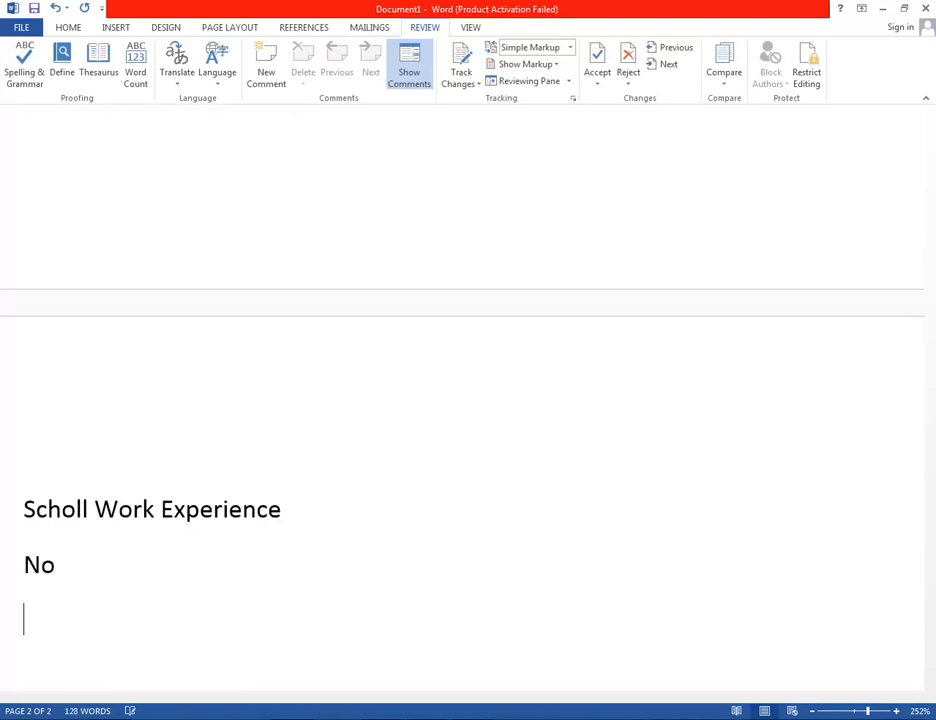
type("intere")
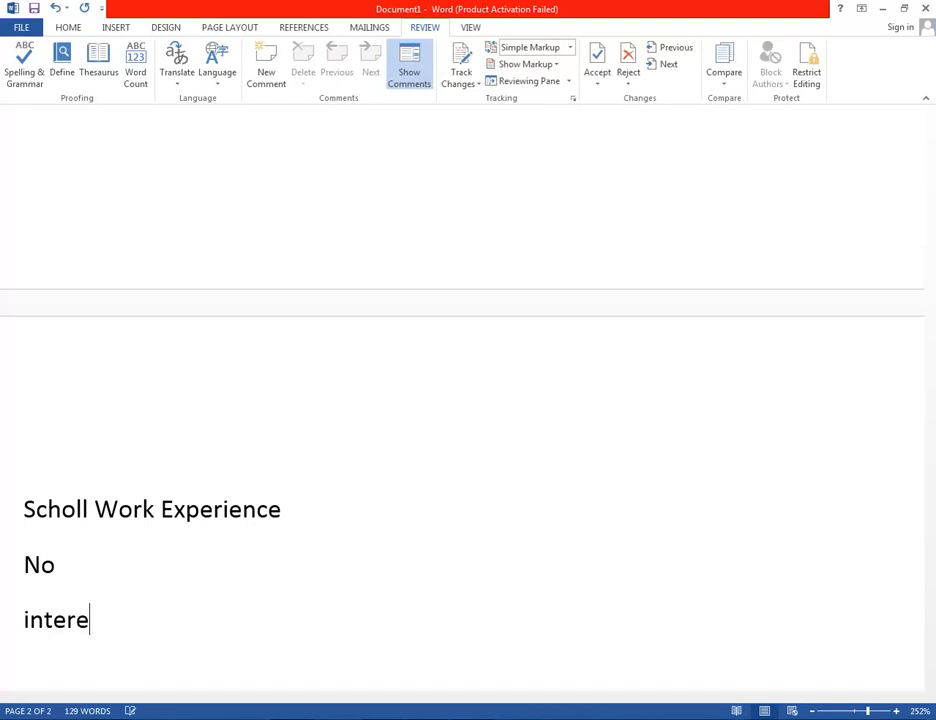
type("sts")
key("Return")
Enter 'Swimming-member of the Asif Swimming Club' as the first interest.
type("S")
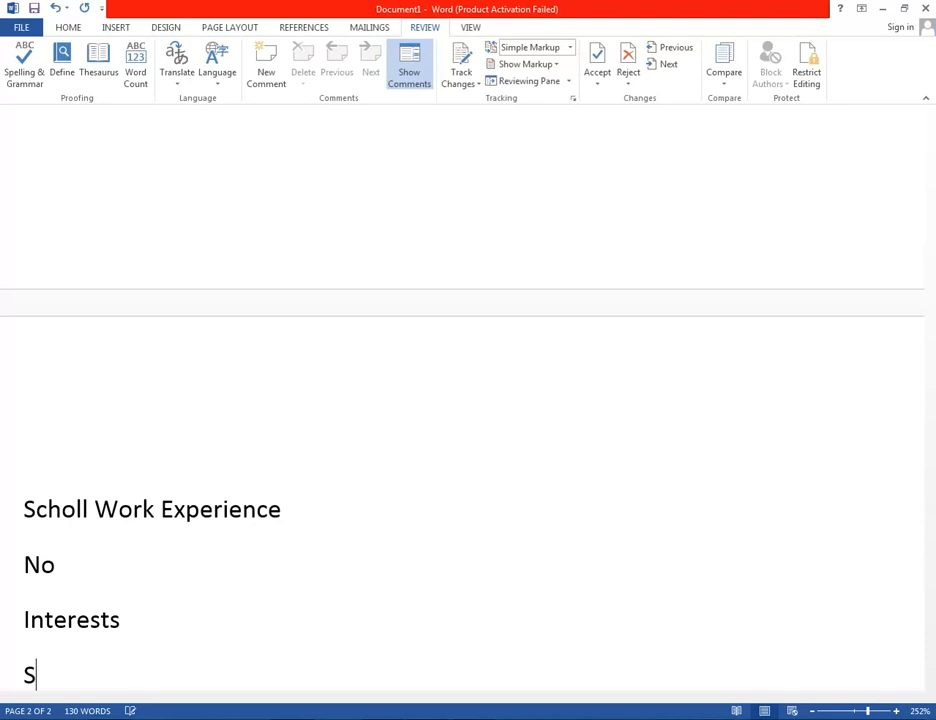
type("wimming")
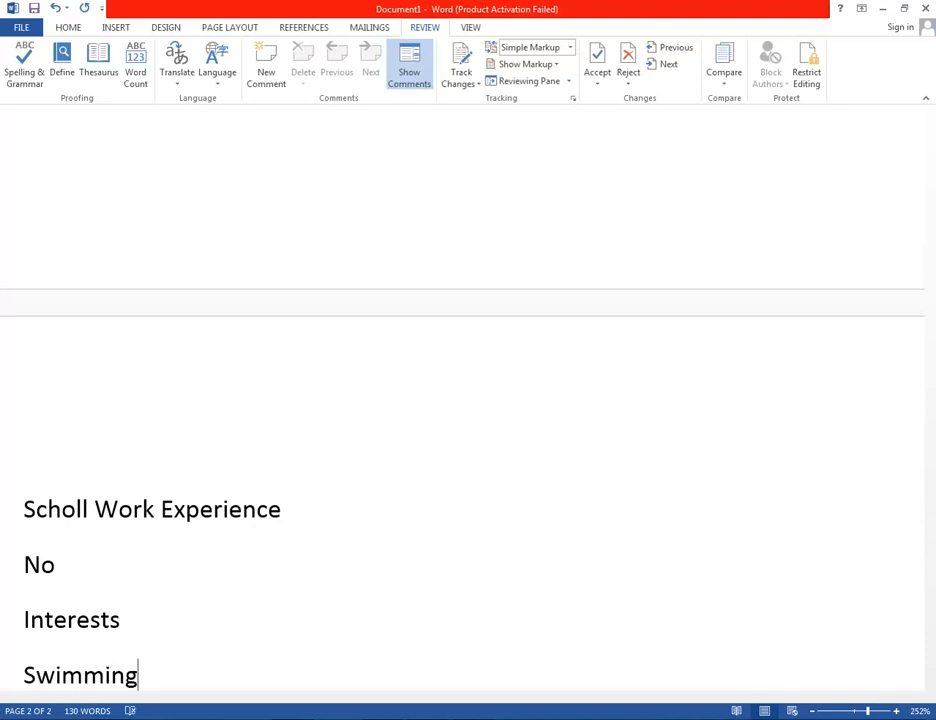
type("-mem")
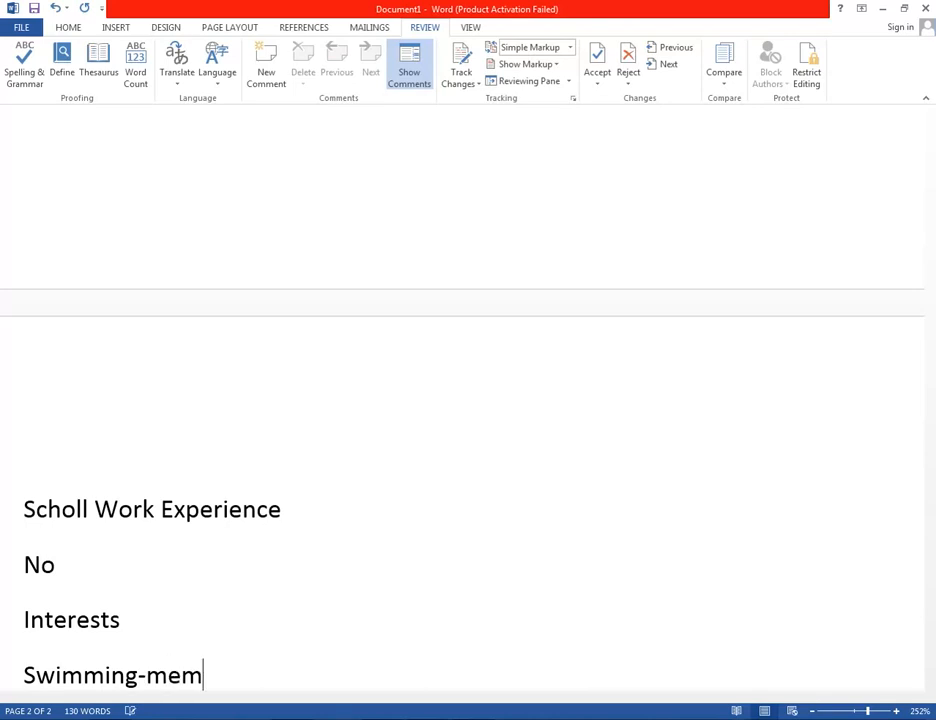
type("ber o")
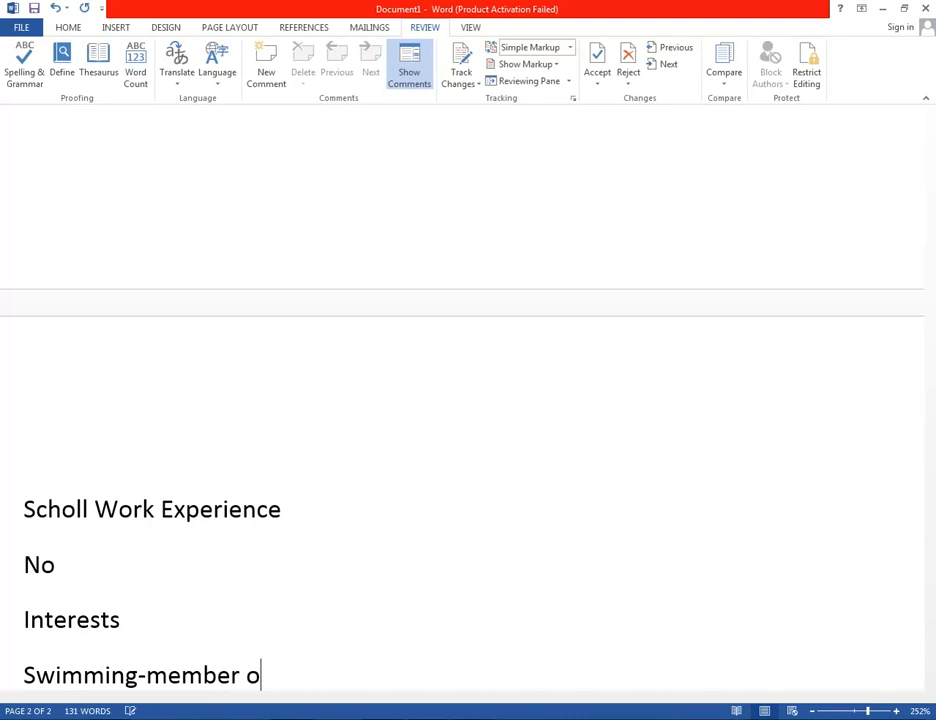
type("f the Asif")
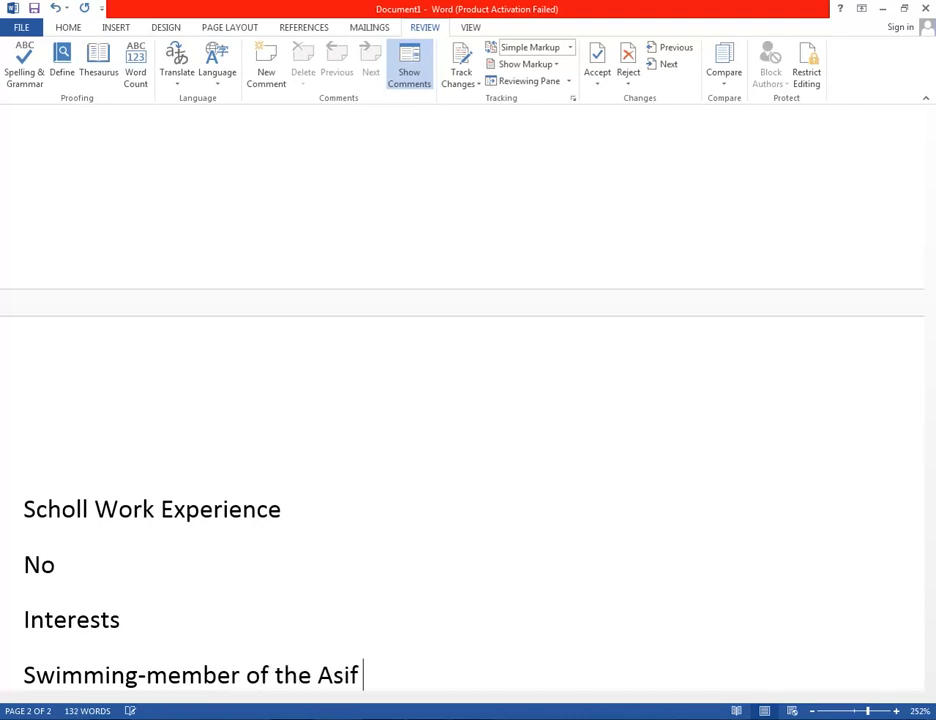
type(" Swimming Clu")
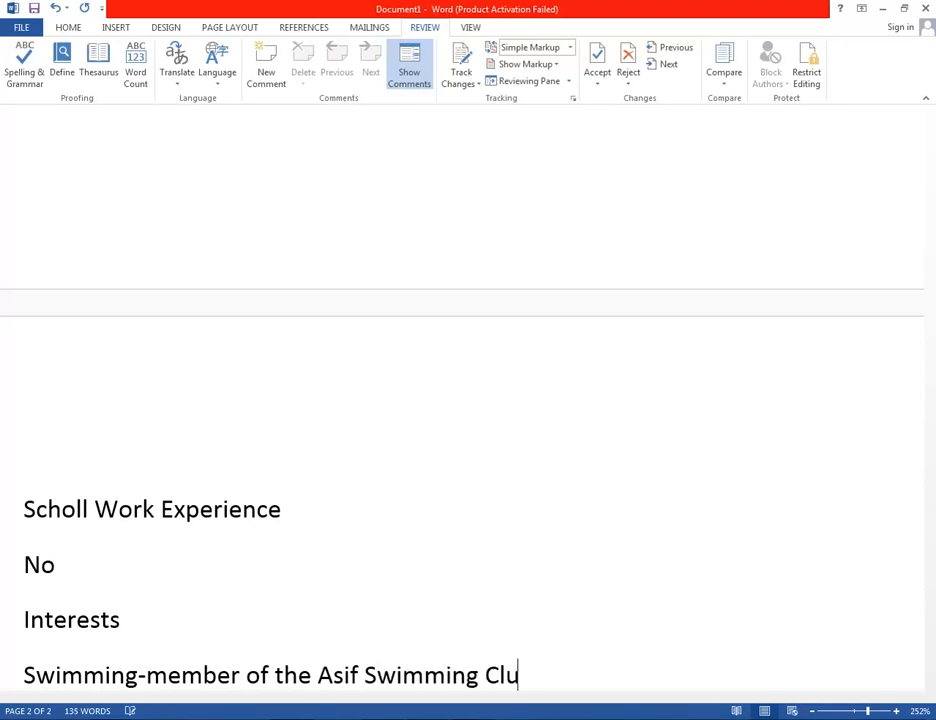
type("b")
key("Return")
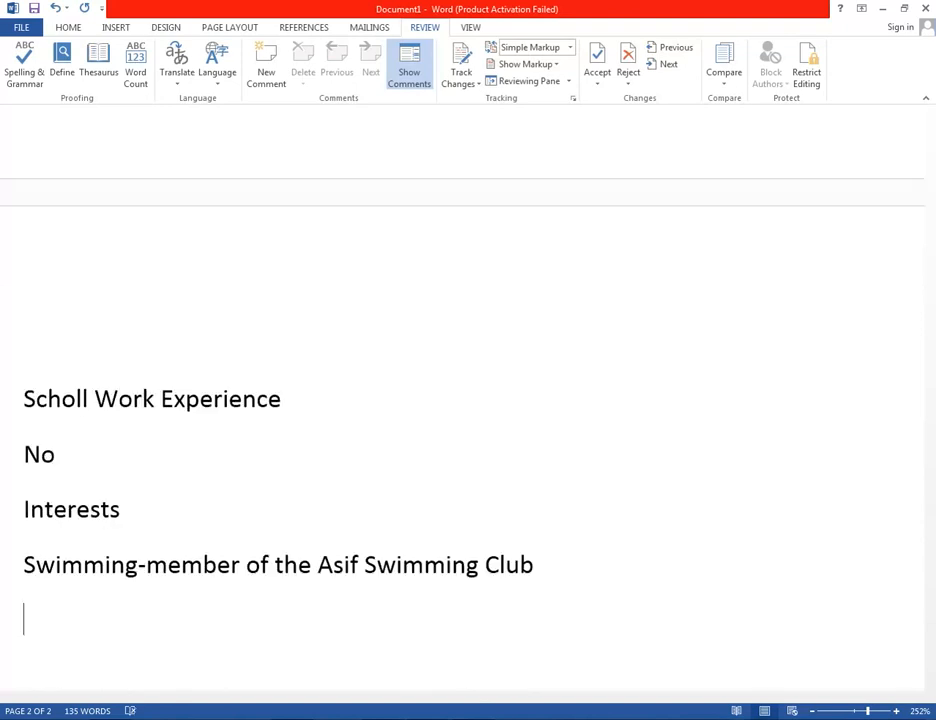
Describe the scientific research interest with chat rooms and webpage, then add 'Cooking-Asian food in particular'.
type("Scientific research invstigation-I am ")
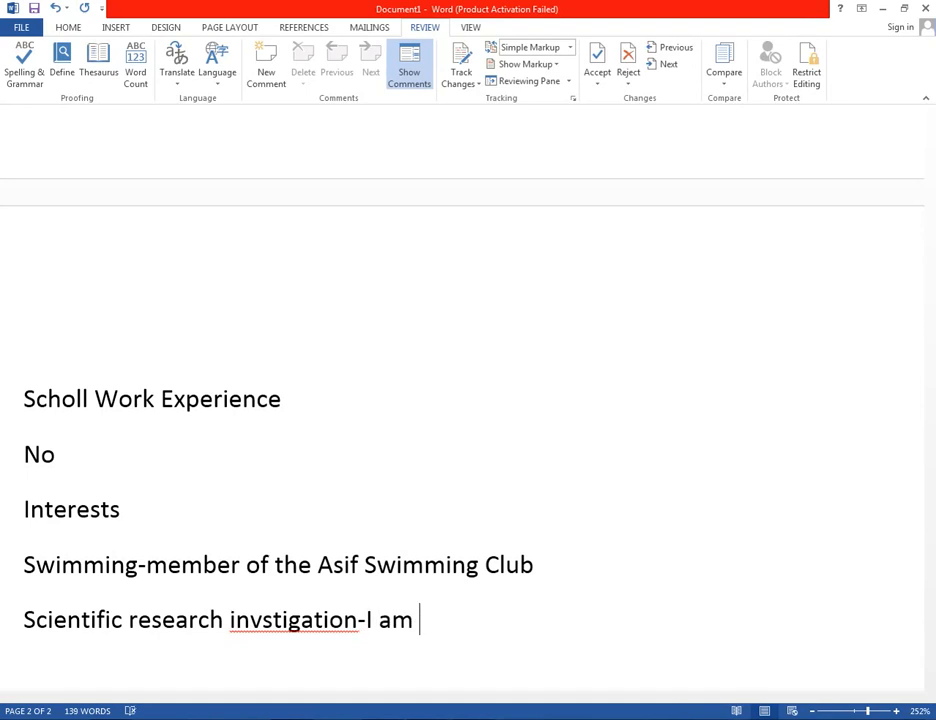
type(" a member of ")
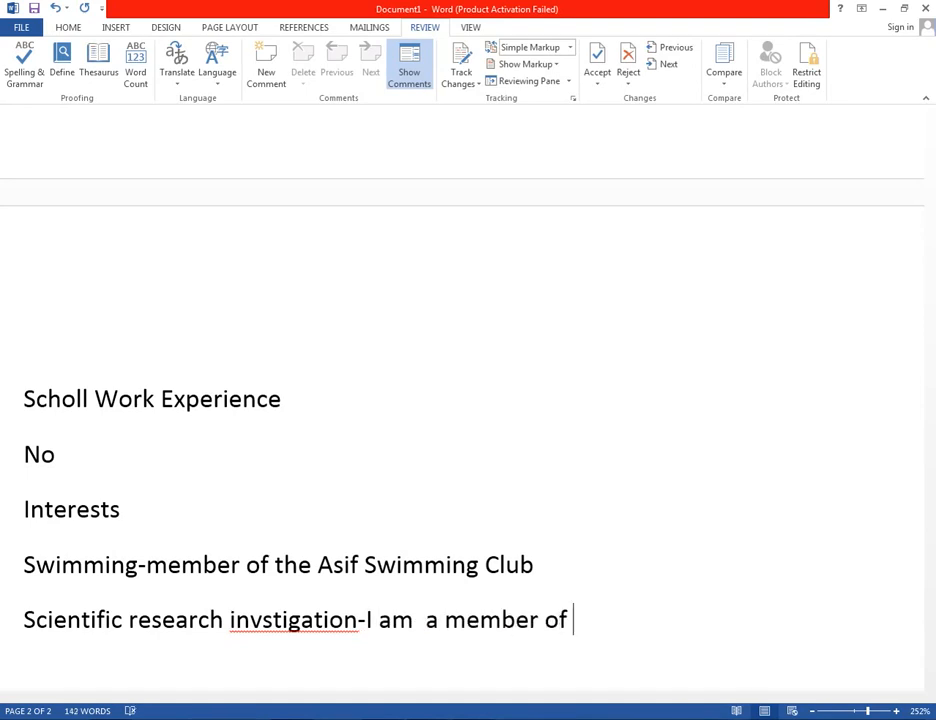
type("several ")
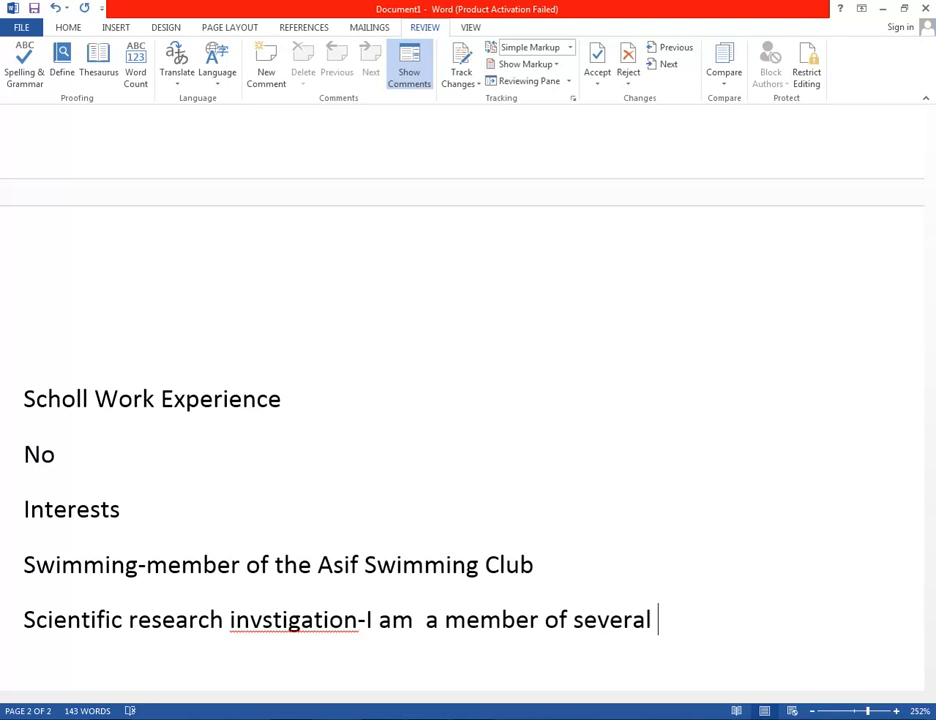
type("science-re")
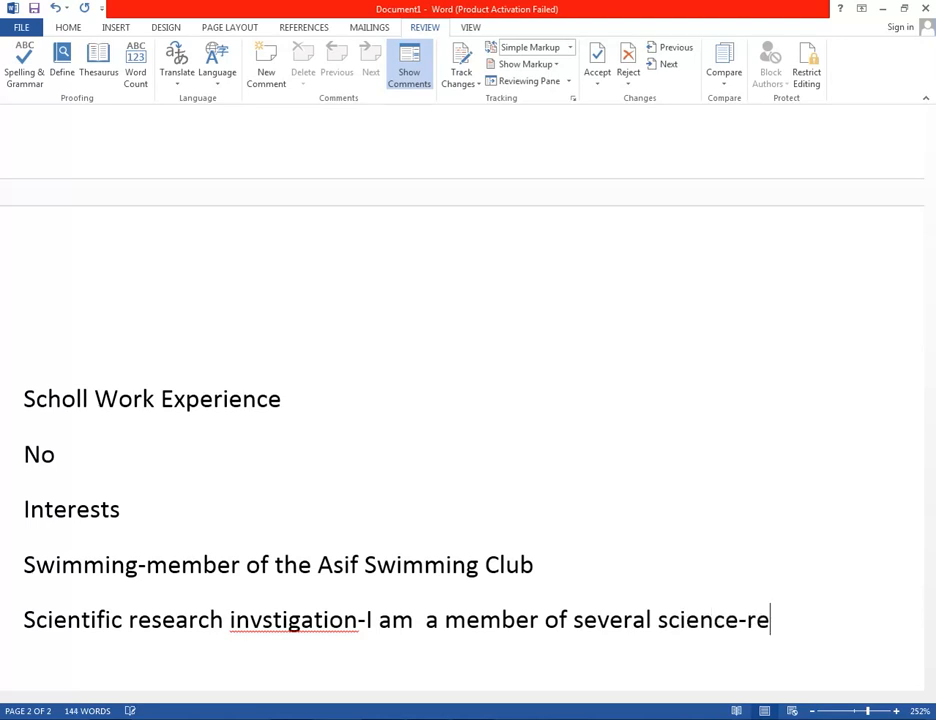
type("lated")
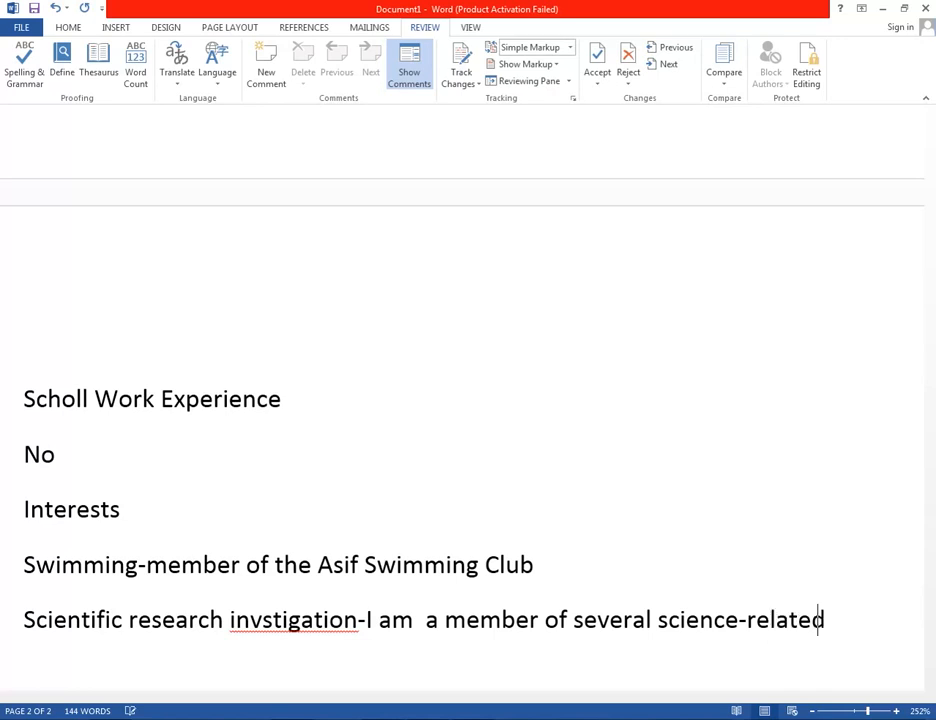
type(" chat roor")
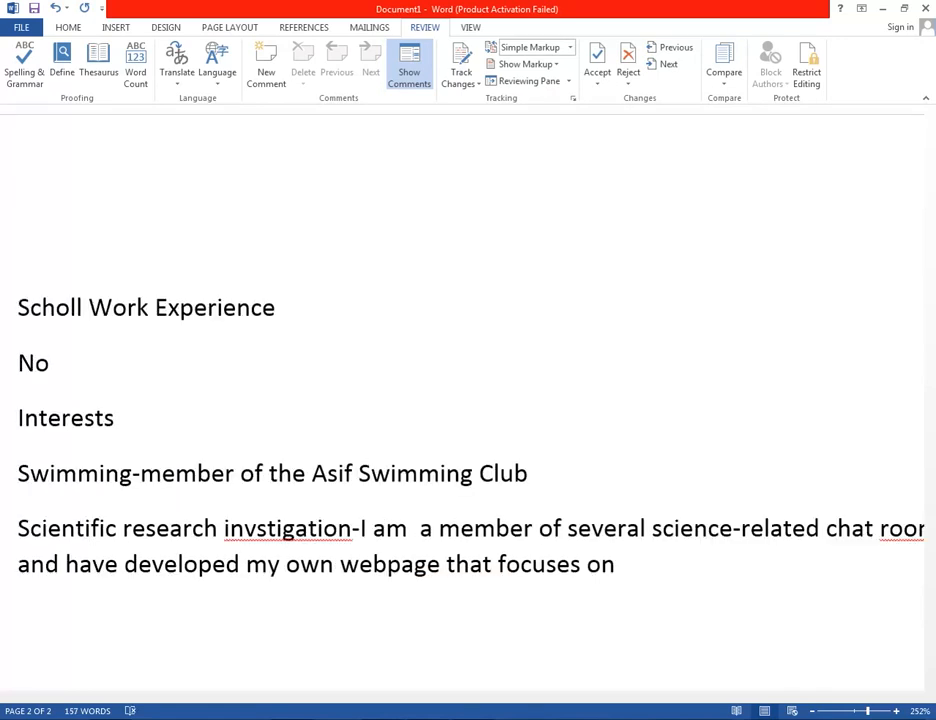
type("on my both my sci")
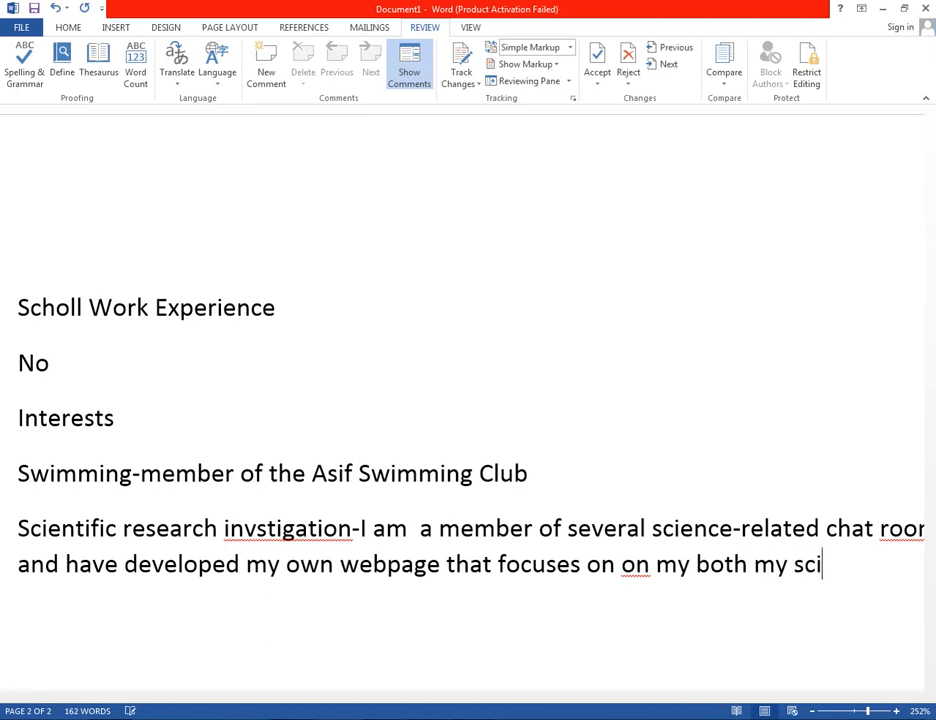
type("entific and www.")
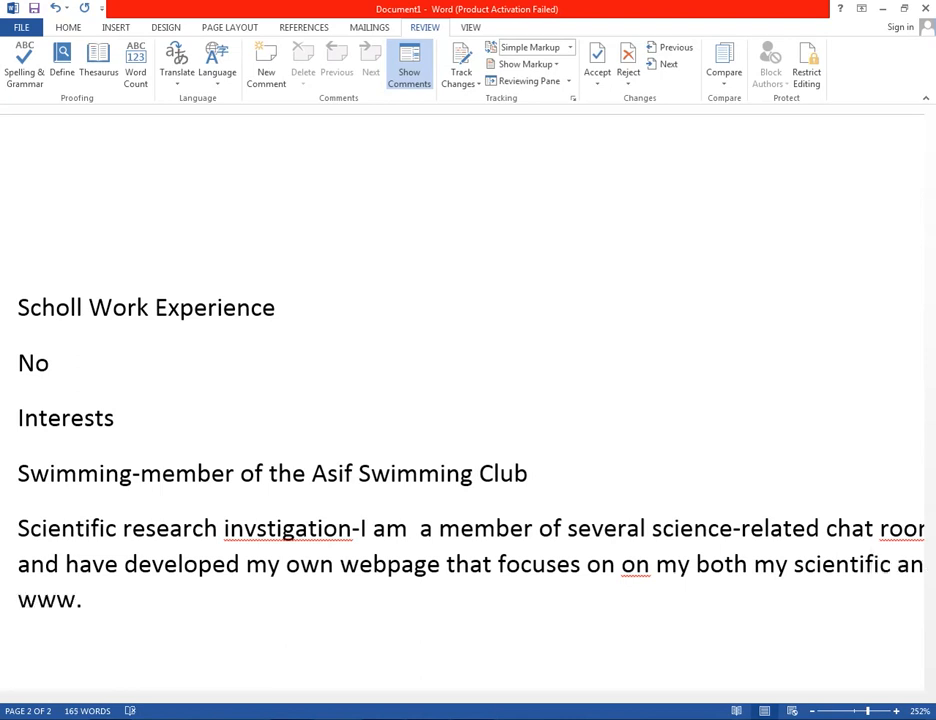
type("ozma")
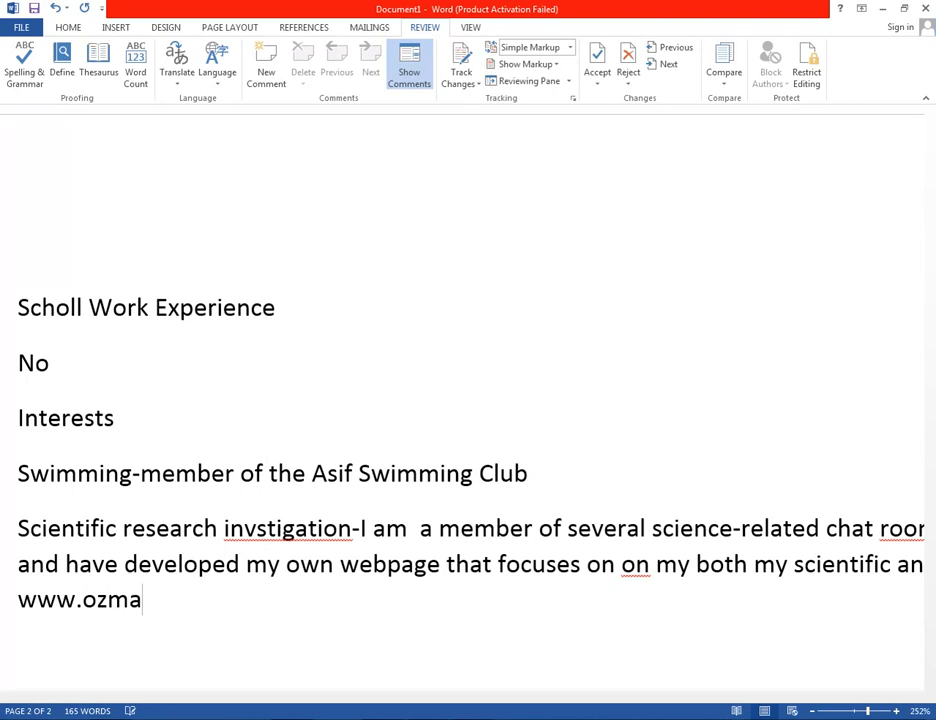
type("il.com")
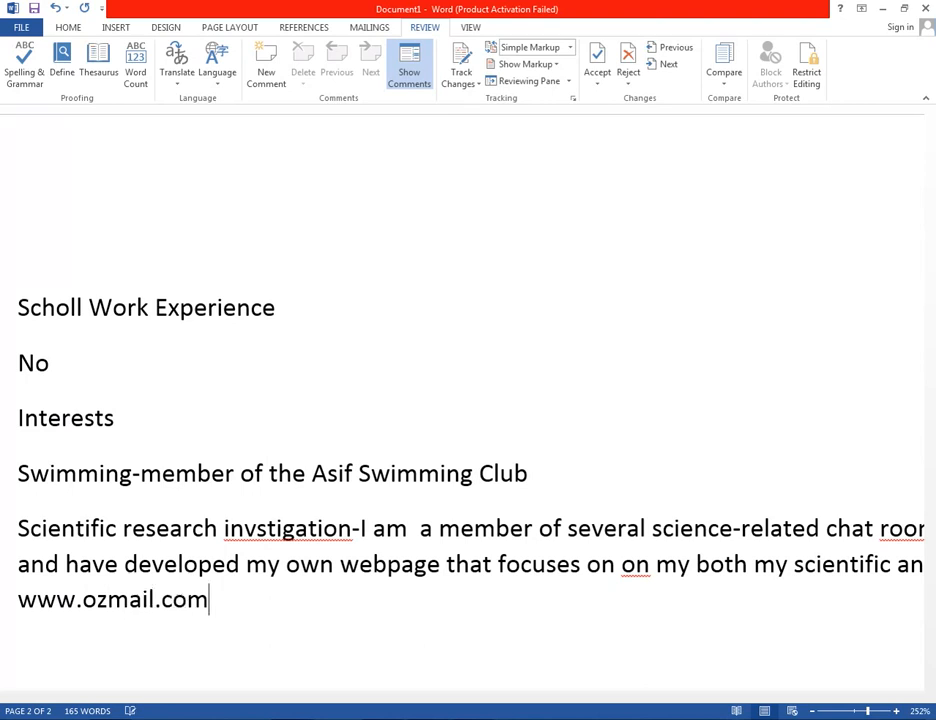
type(".au/j")
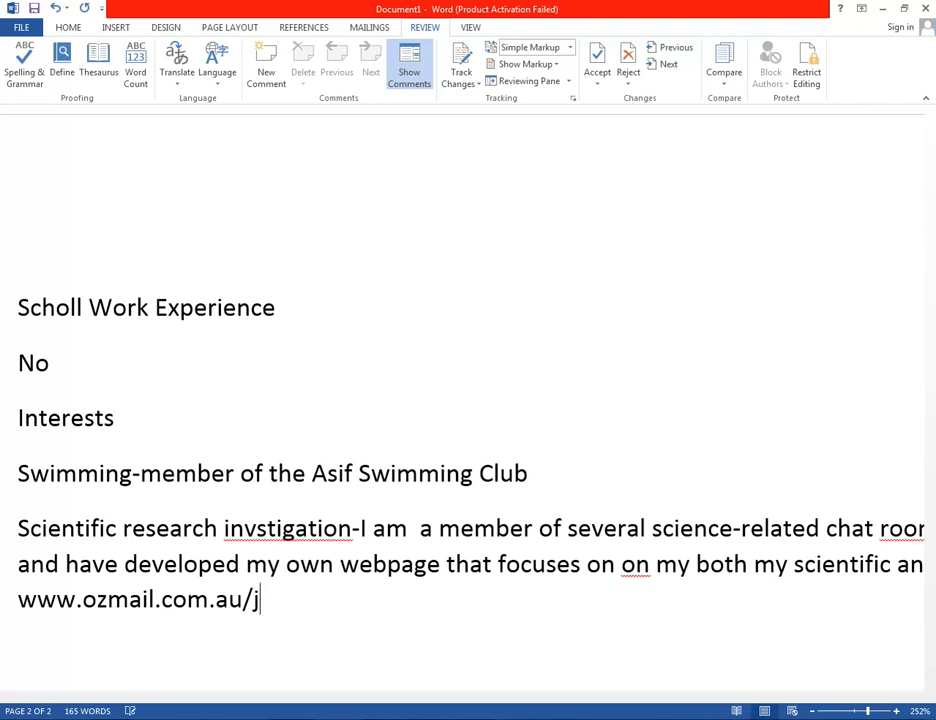
type("anesmith")
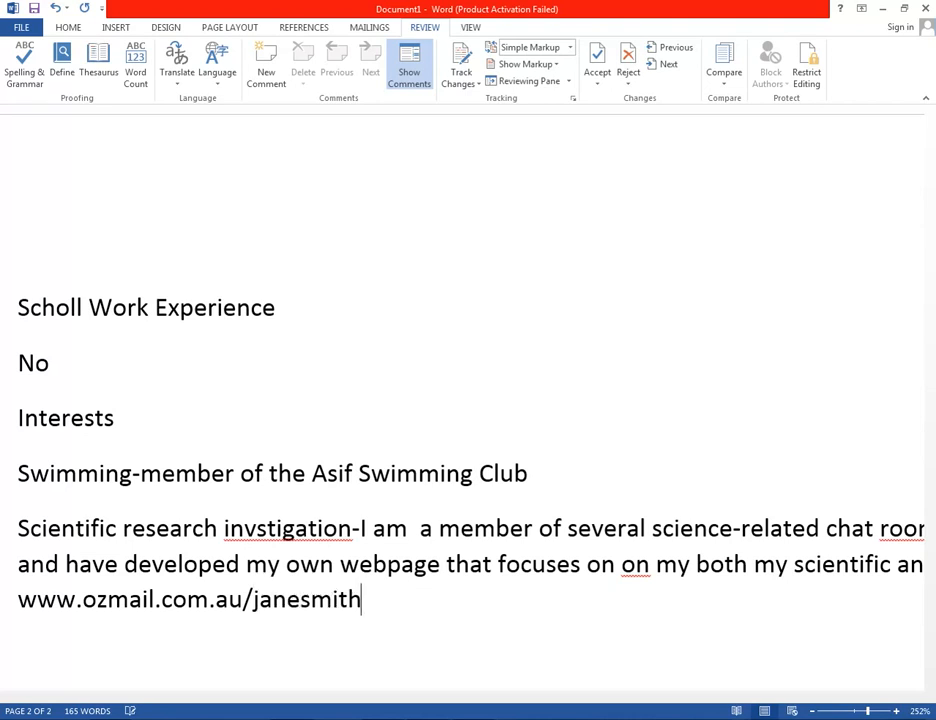
key("Return")
type("Coo")
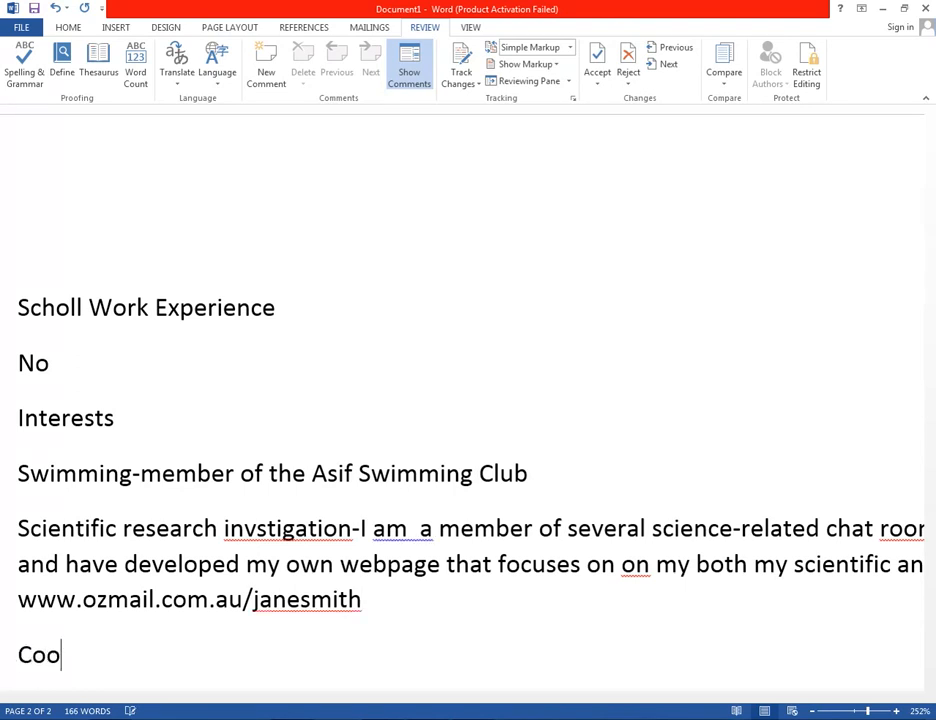
type("king-A")
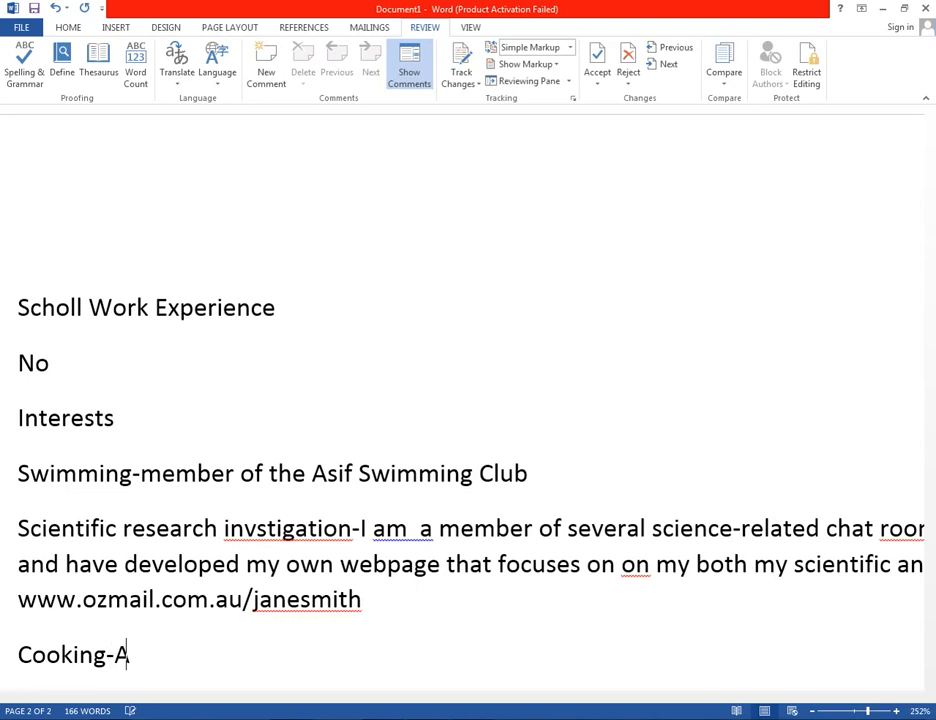
type("sian food i")
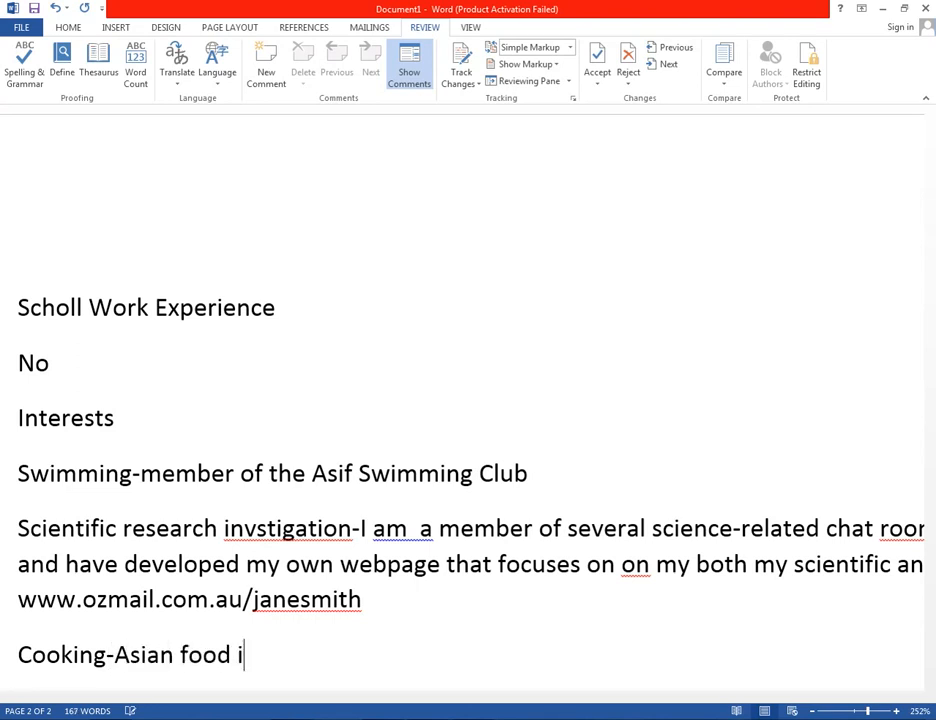
type("n parti")
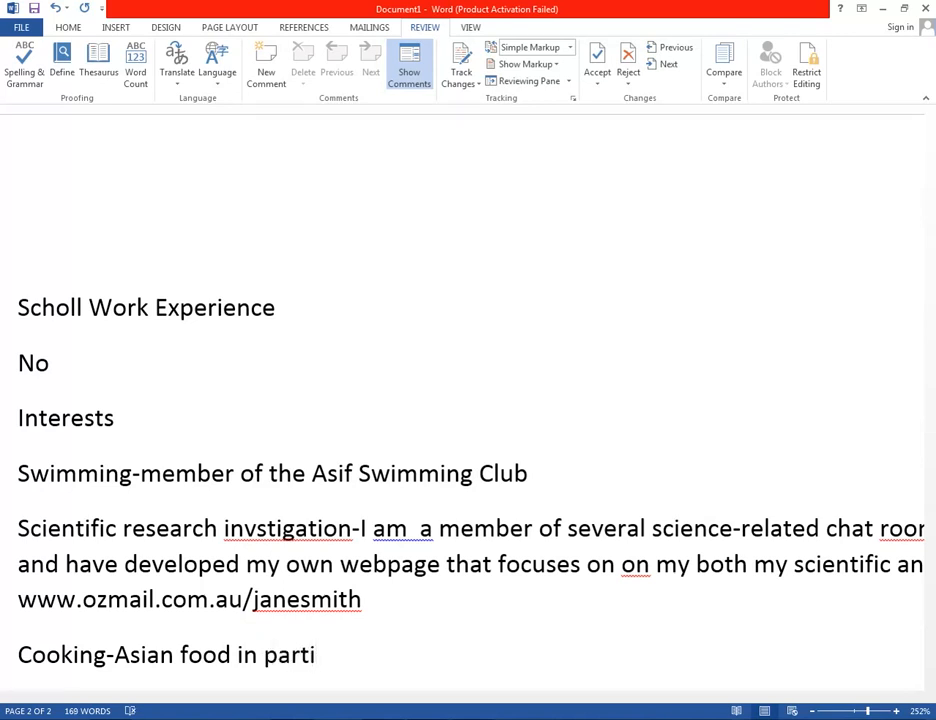
type("cular")
Start a 'Referees' heading on a new line below the interests list.
key("Return")
type("Ref")
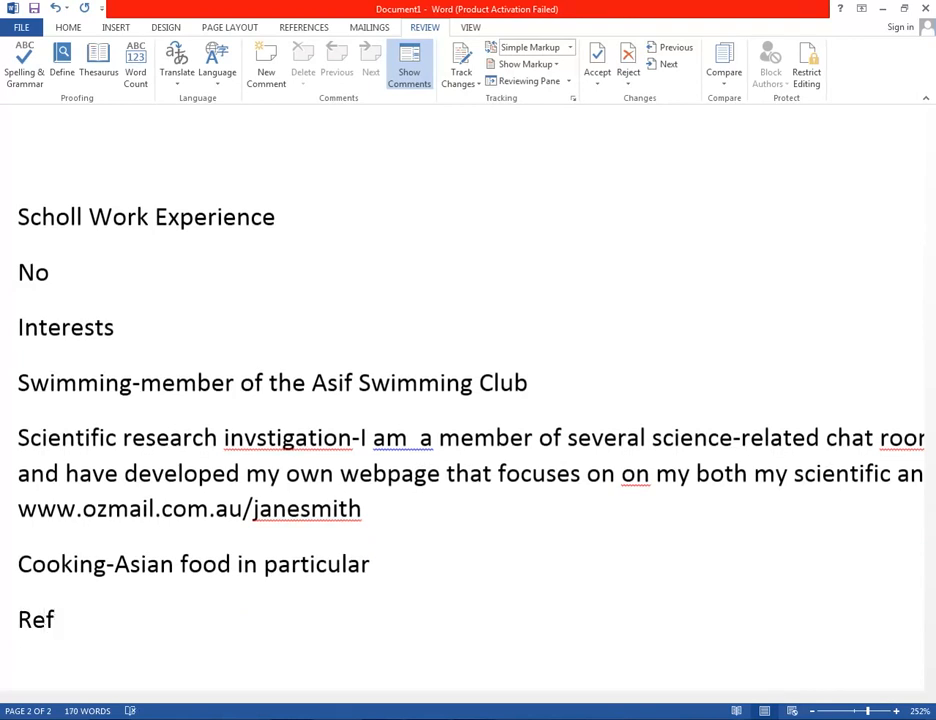
type("erees")
Add the referee's full name, then a 'CELL NO:' line beginning the referee's phone number.
key("Return")
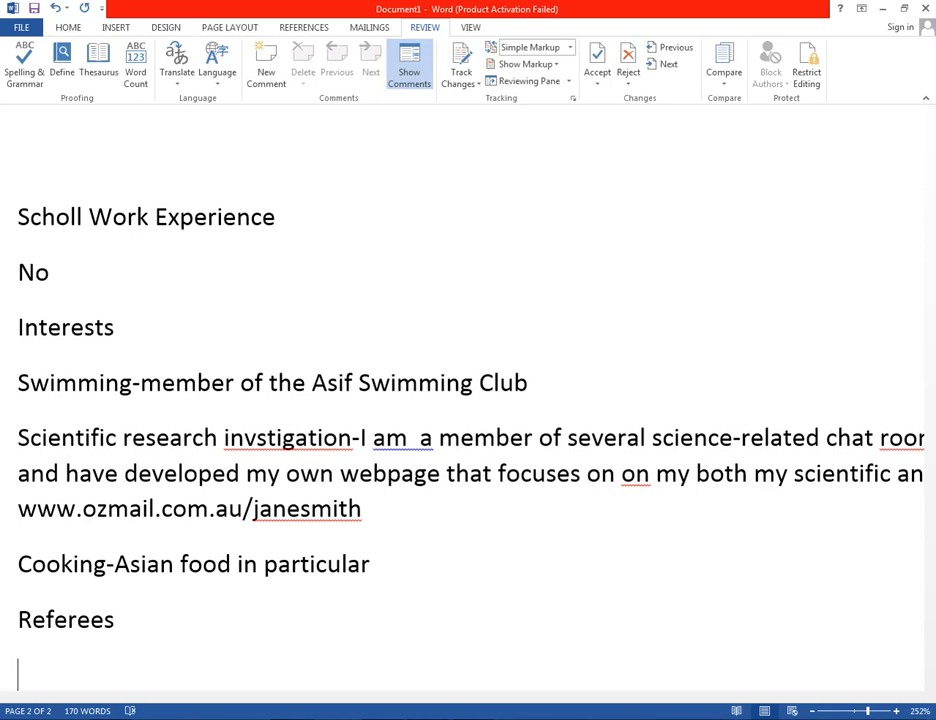
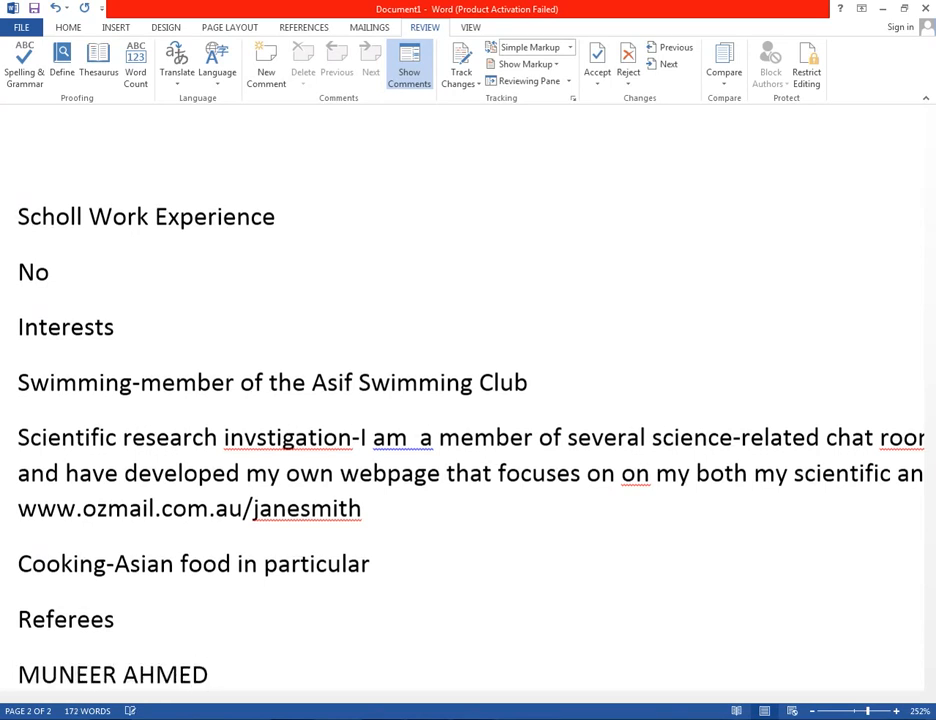
key("Return")
type("cELL")
key("BackSpace")
key("BackSpace")
key("BackSpace")
key("BackSpace")
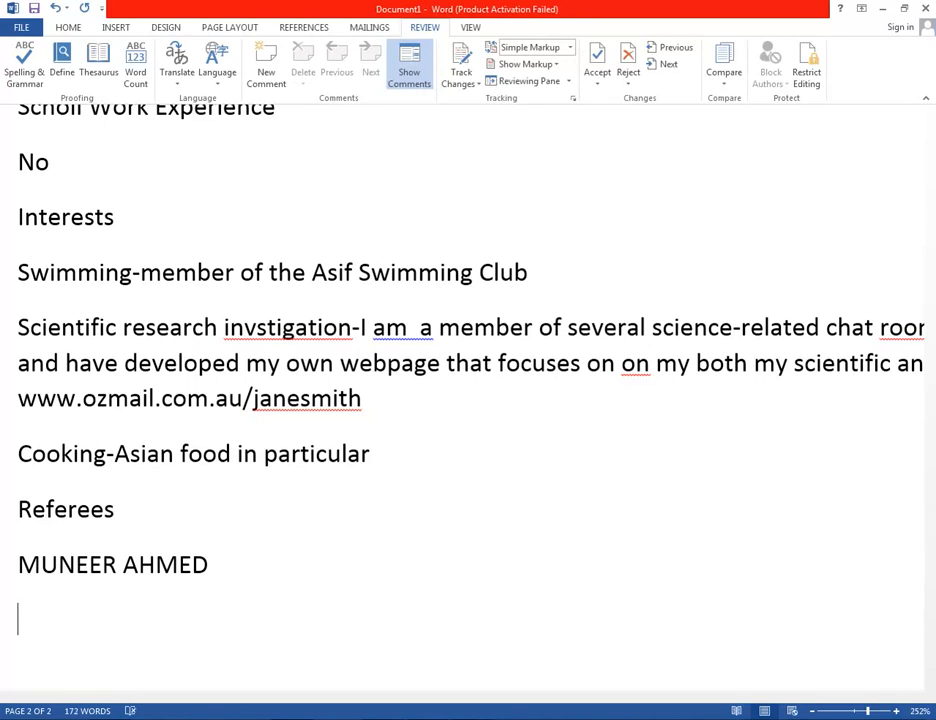
type("CELL NO.")
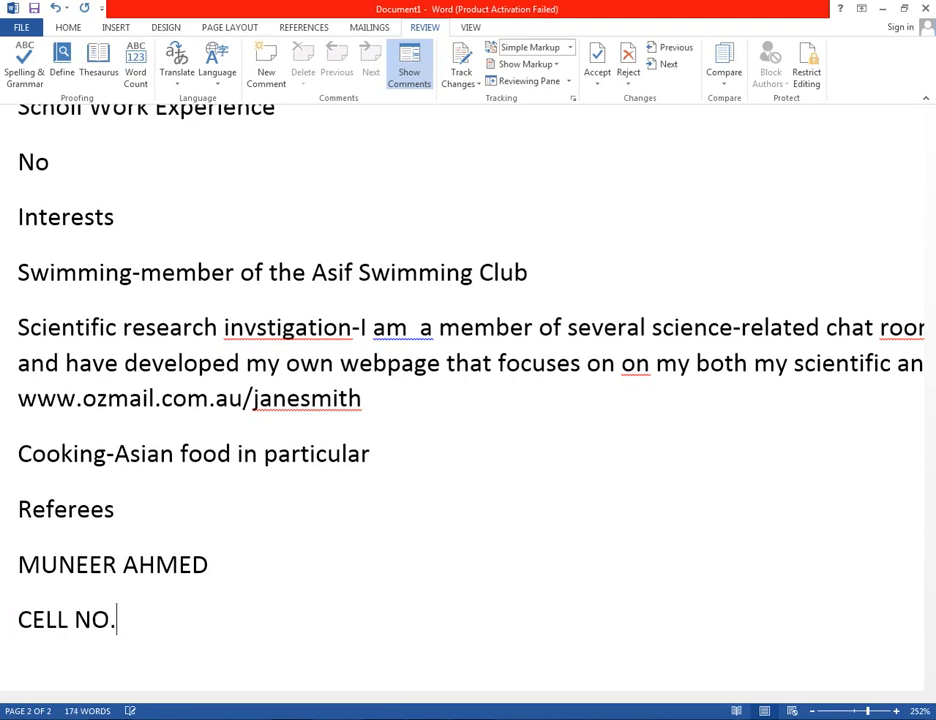
key("BackSpace")
type(": 0331")
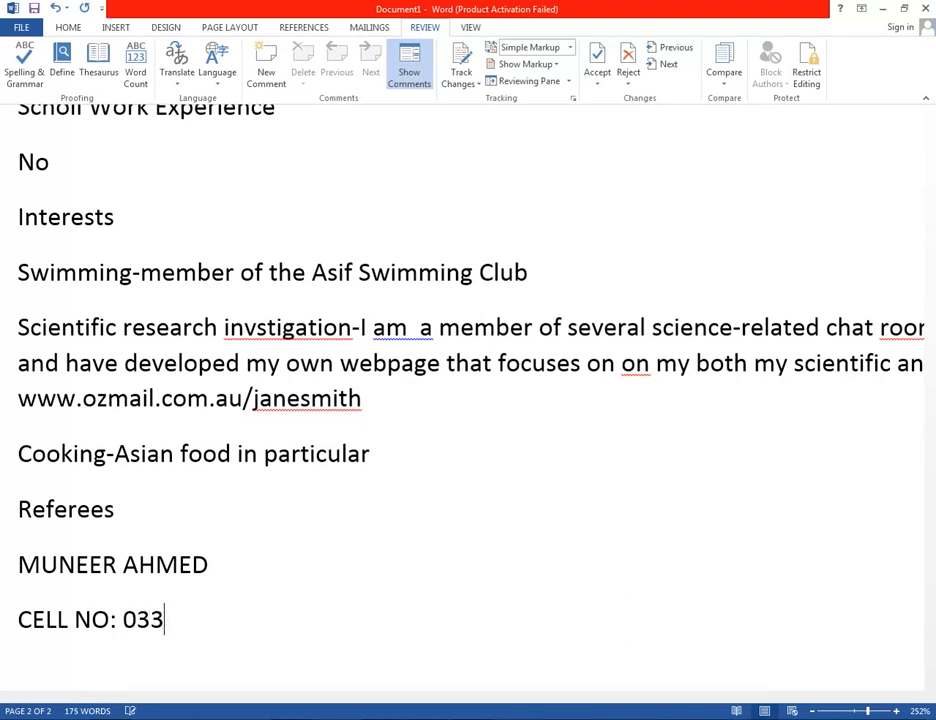